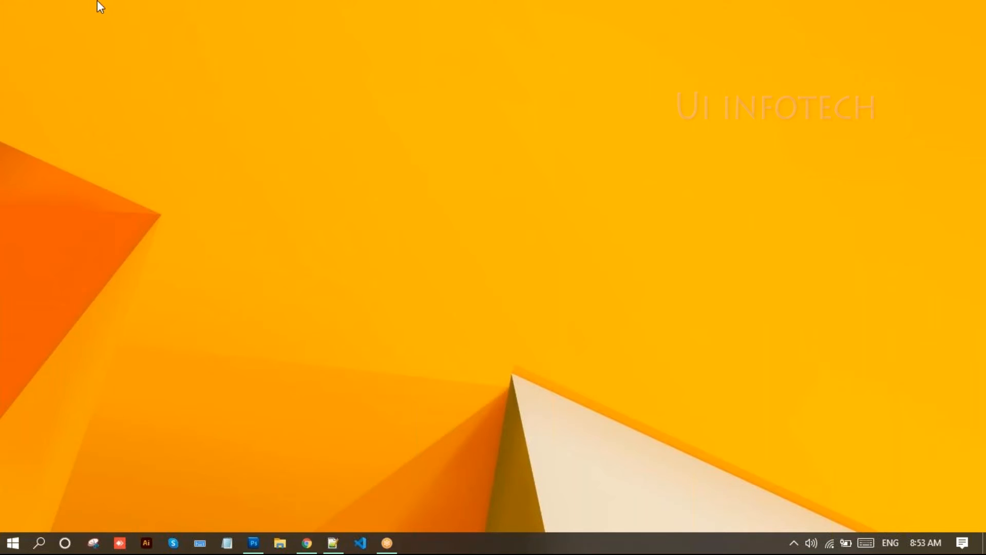
- Restore the Photoshop CS5 window from the Windows taskbar
left_click(253, 544)
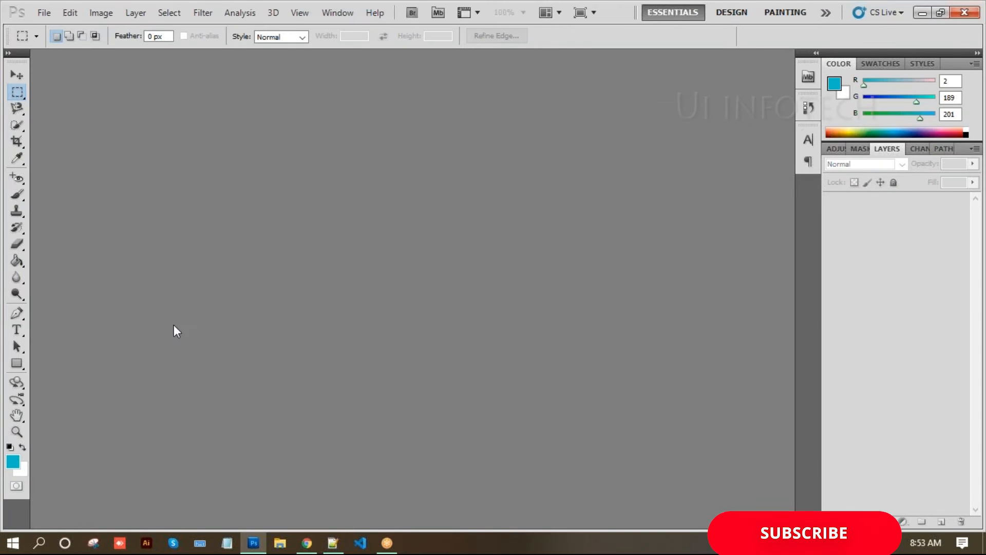
- Keep the standard Brush Tool selected and show the File menu
left_click(15, 195)
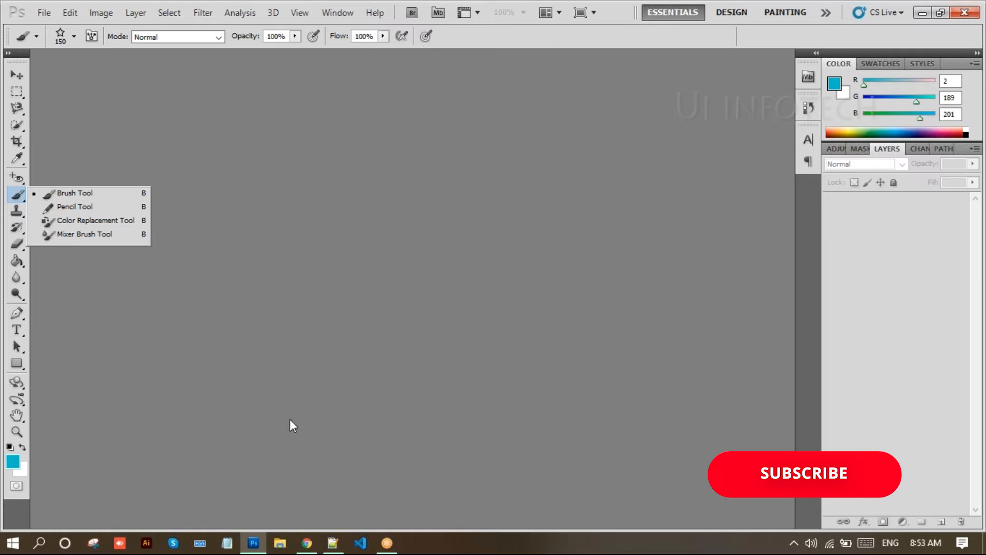
left_click(396, 381)
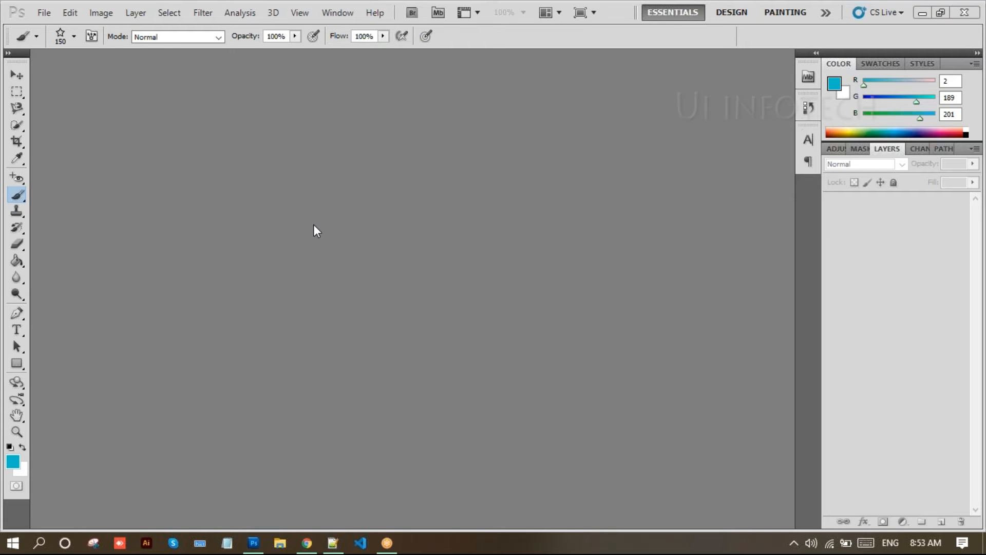
left_click(40, 14)
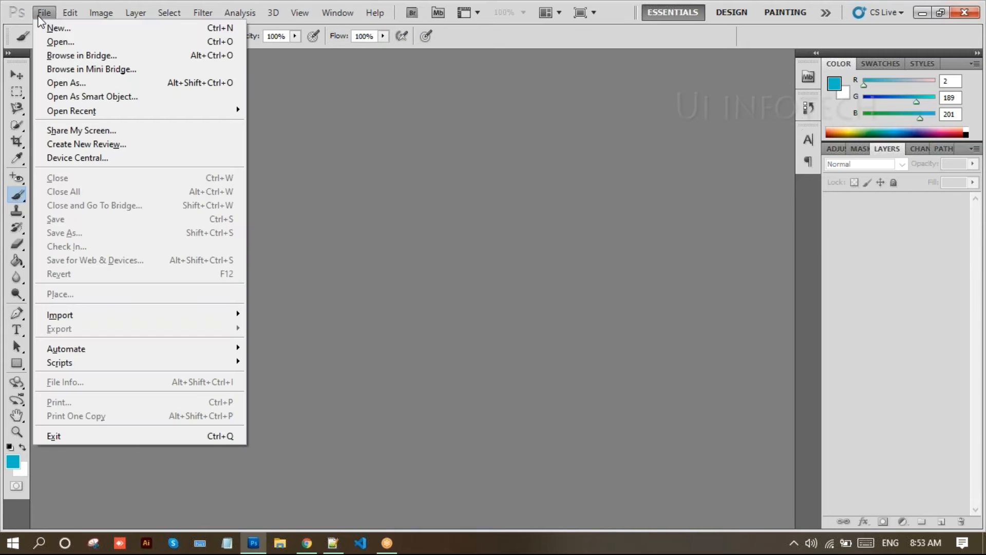
- Start a new document and set its width to 1920 pixels
left_click(47, 28)
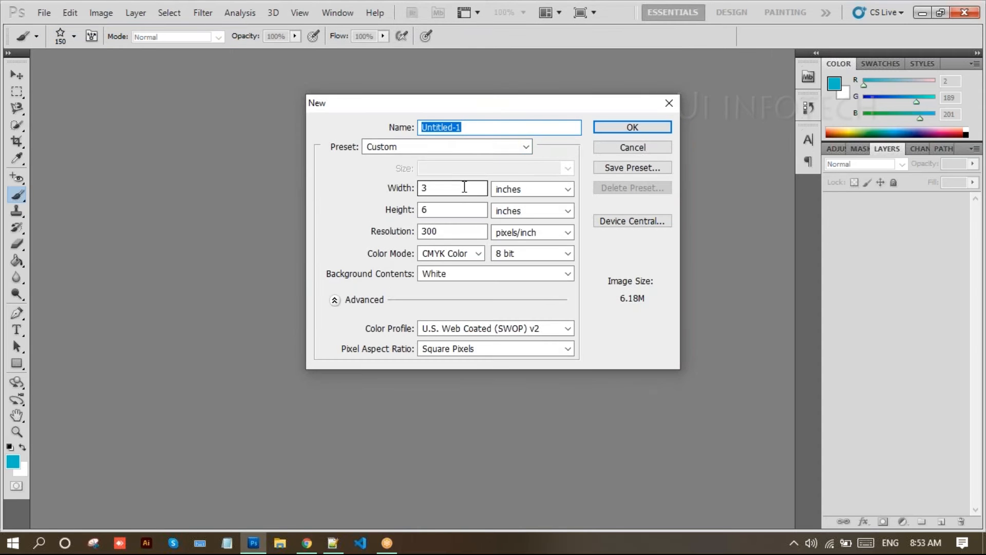
left_click(464, 187)
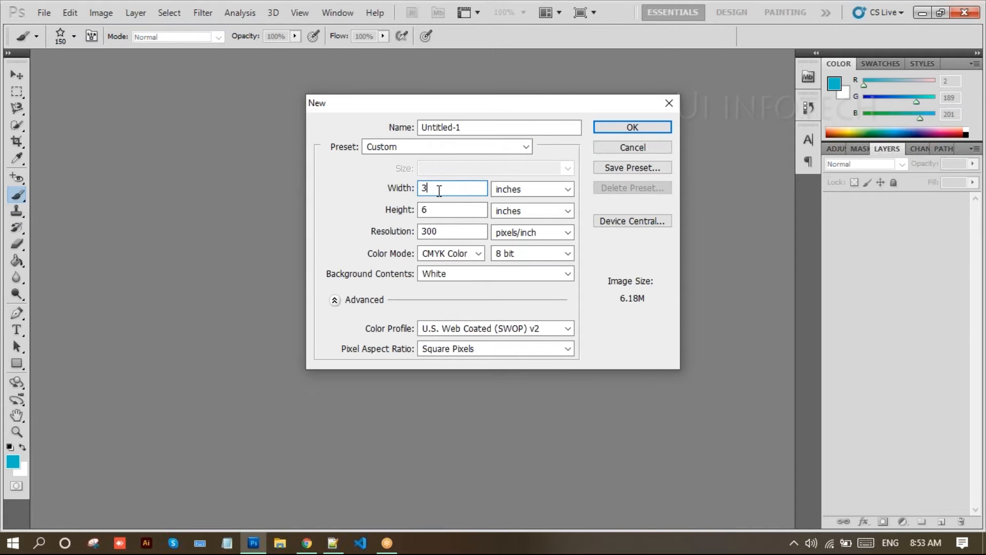
key("BackSpace")
type("1920")
left_click(432, 211)
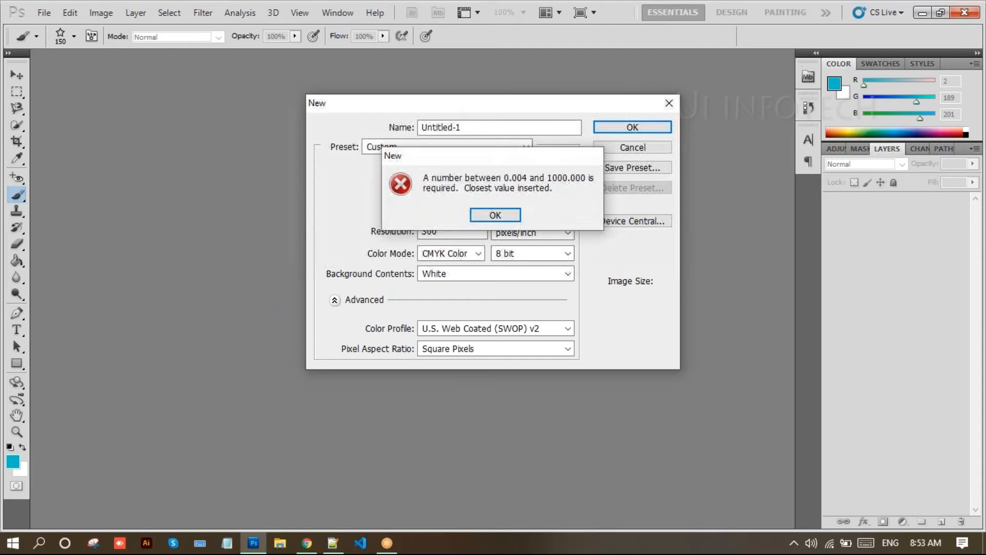
left_click(494, 216)
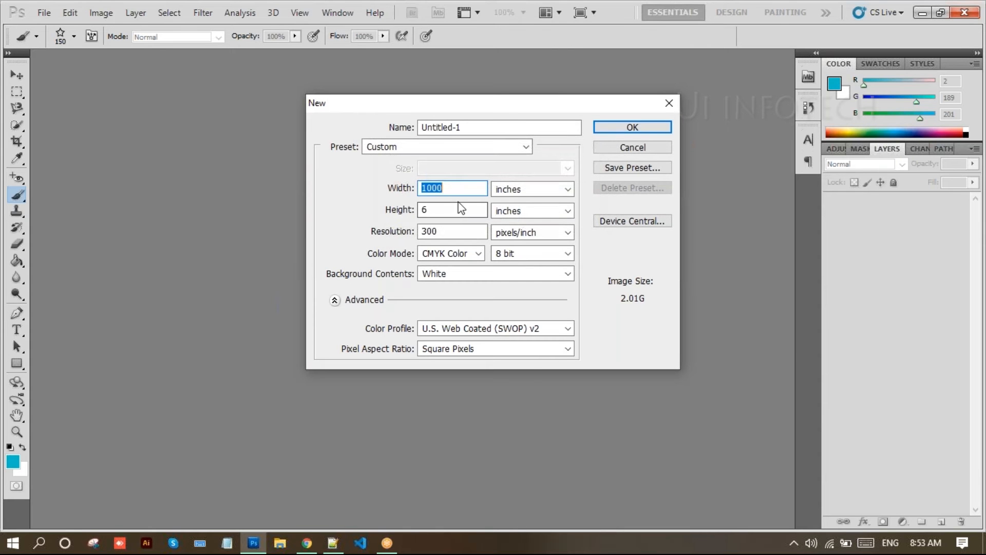
left_click(455, 190)
key("BackSpace")
key("BackSpace")
key("BackSpace")
type("920")
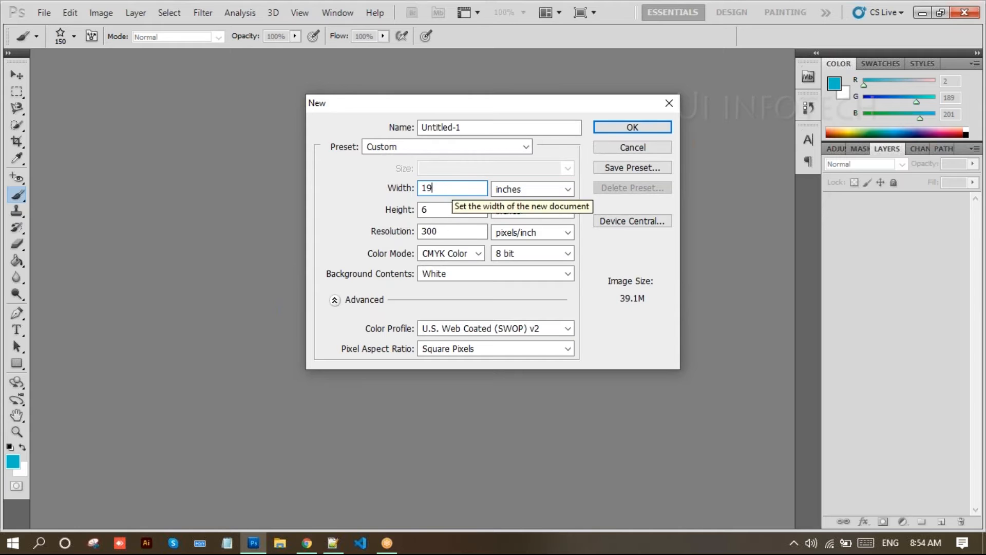
left_click(529, 191)
left_click(513, 201)
left_click(510, 216)
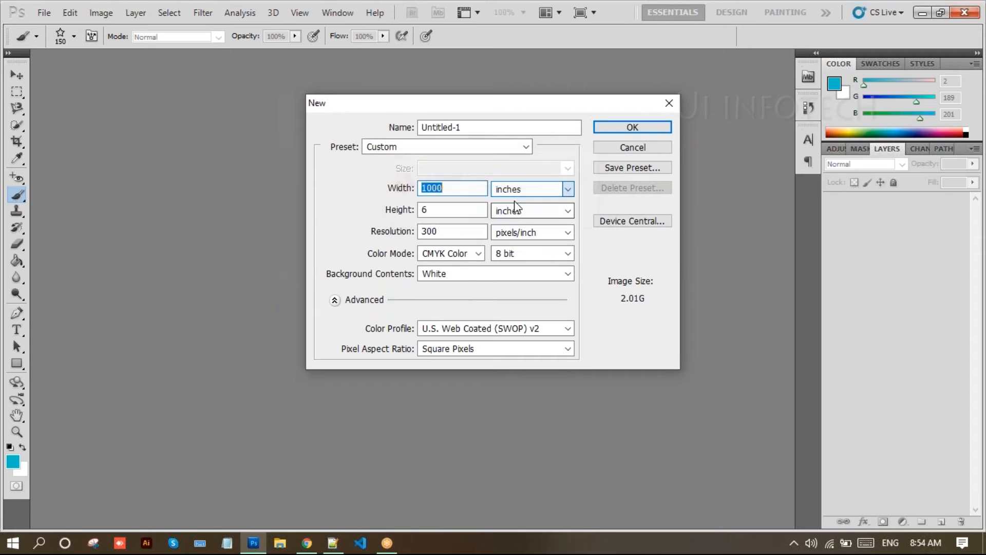
left_click(519, 190)
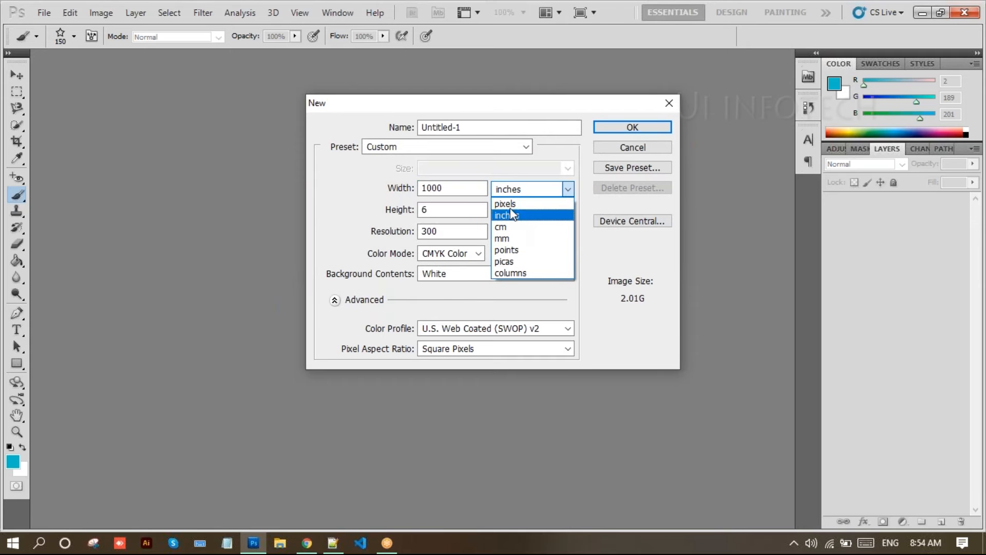
left_click(509, 203)
left_click(454, 188)
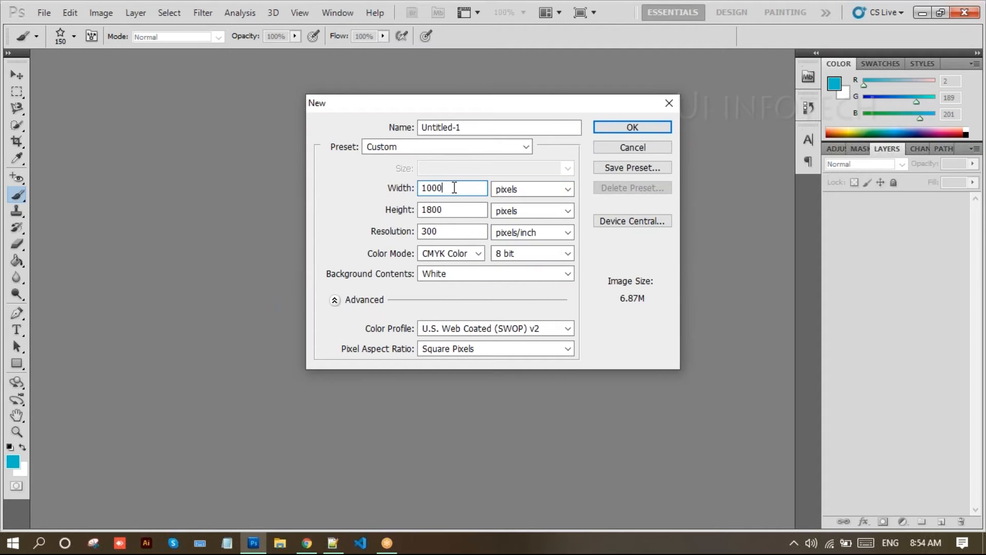
key("BackSpace")
key("BackSpace")
key("BackSpace")
type("920")
- Set height 1080 px, resolution 200 and RGB Color, and create the document
left_click(434, 211)
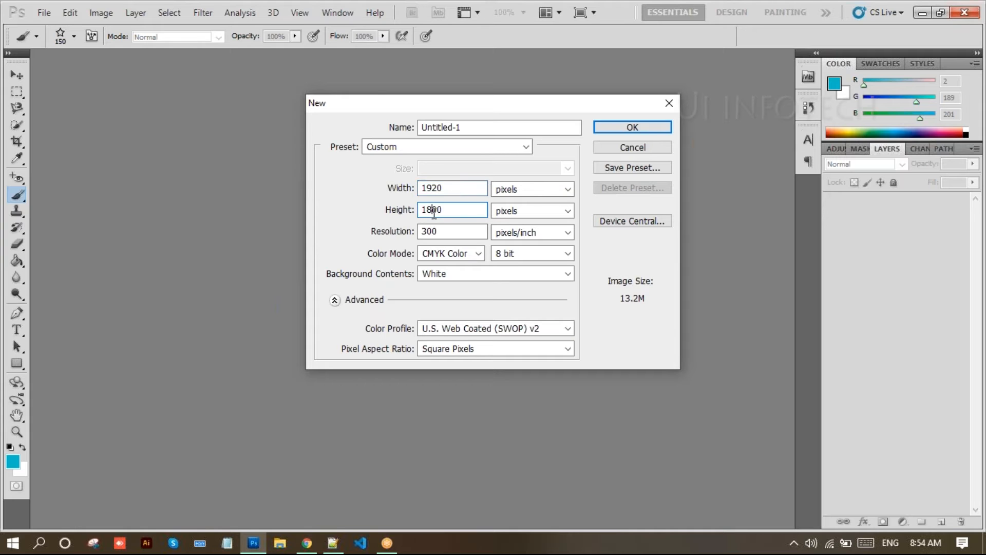
key("BackSpace")
type("8")
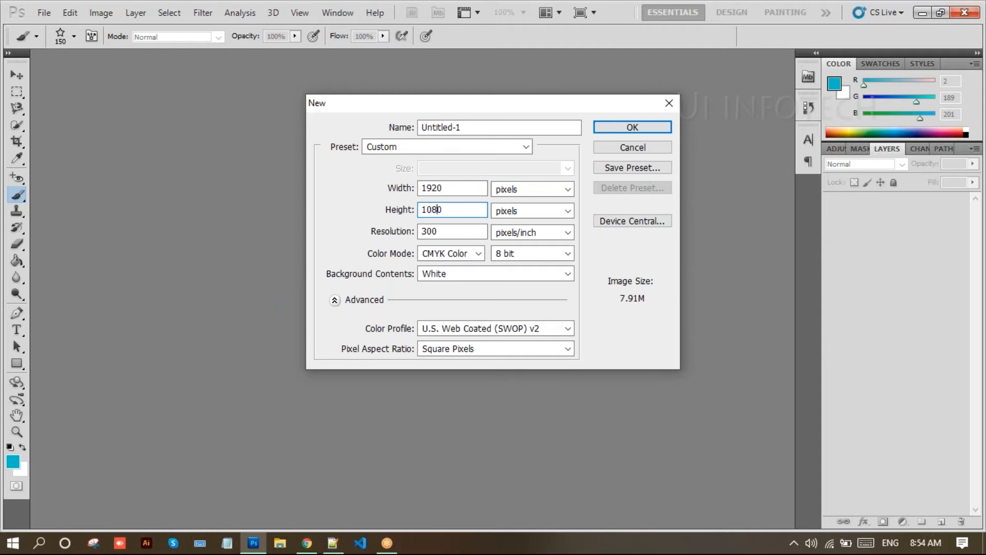
left_click(452, 260)
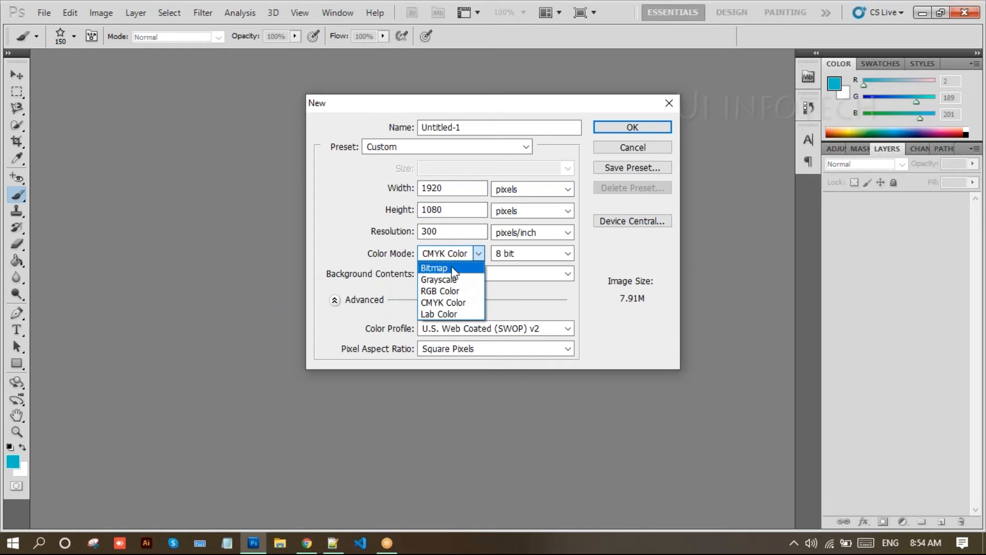
left_click(452, 260)
left_click(429, 231)
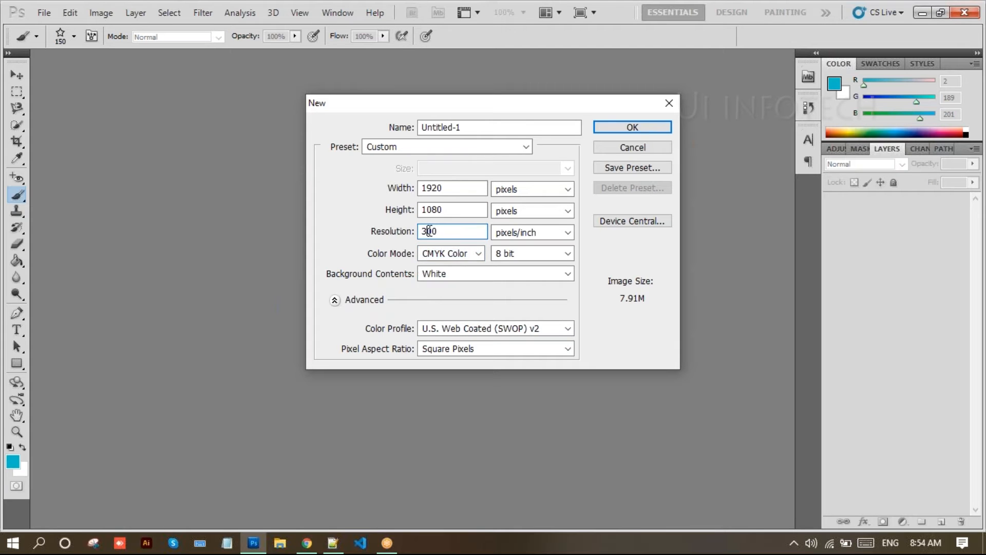
key("BackSpace")
type("2")
left_click(428, 257)
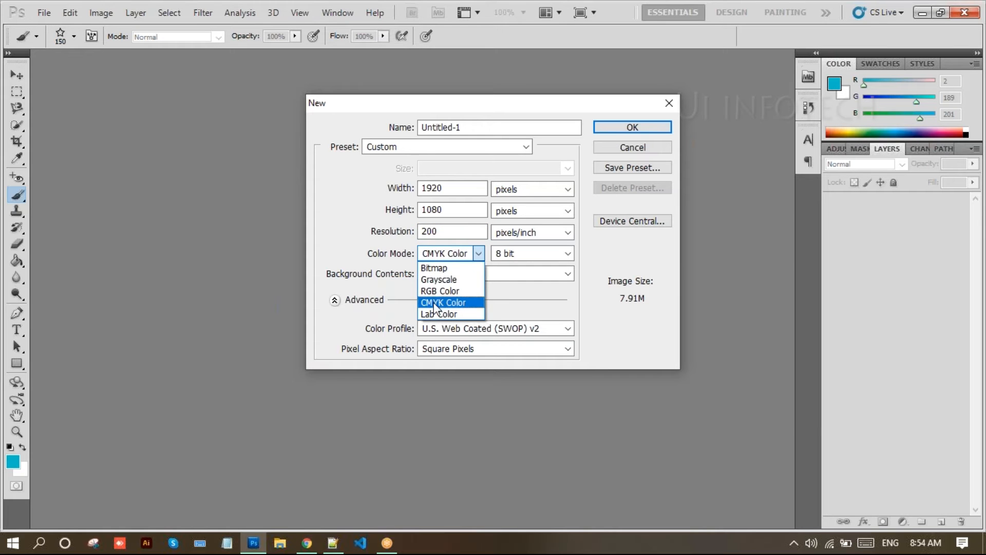
left_click(437, 290)
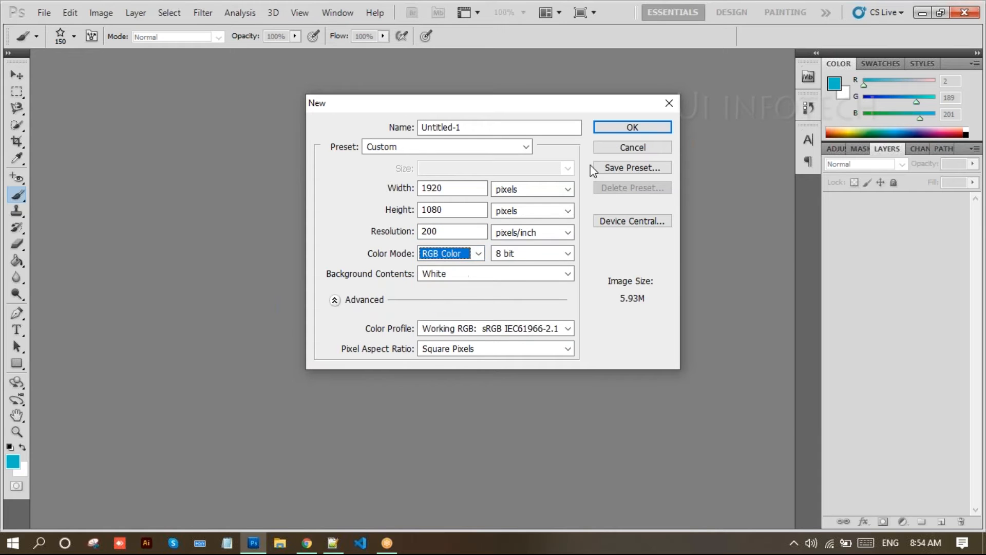
left_click(626, 129)
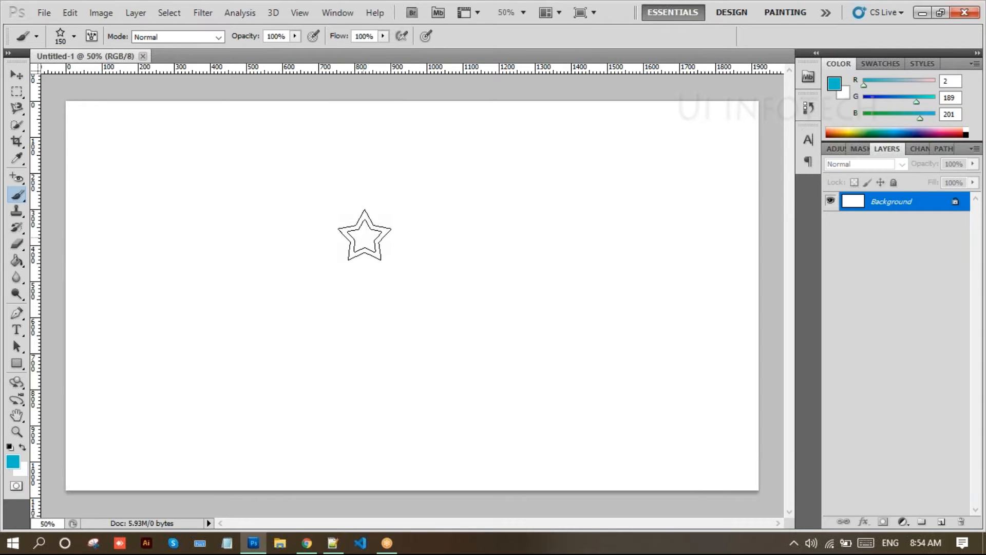
- Convert the locked Background into an editable layer named Layer 0
double_click(893, 203)
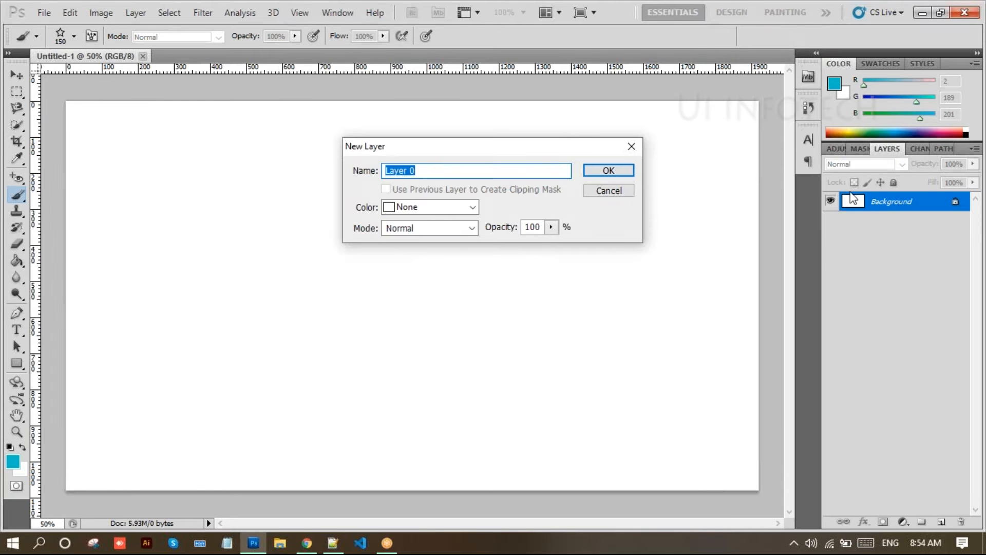
left_click(591, 174)
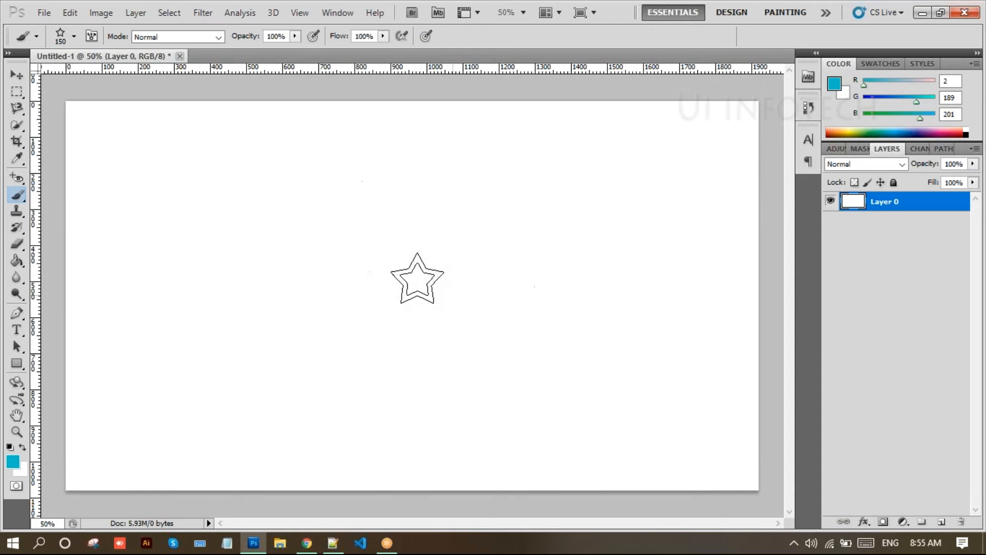
- Switch to the Pencil at size 90 and add an empty Layer 1
right_click(14, 197)
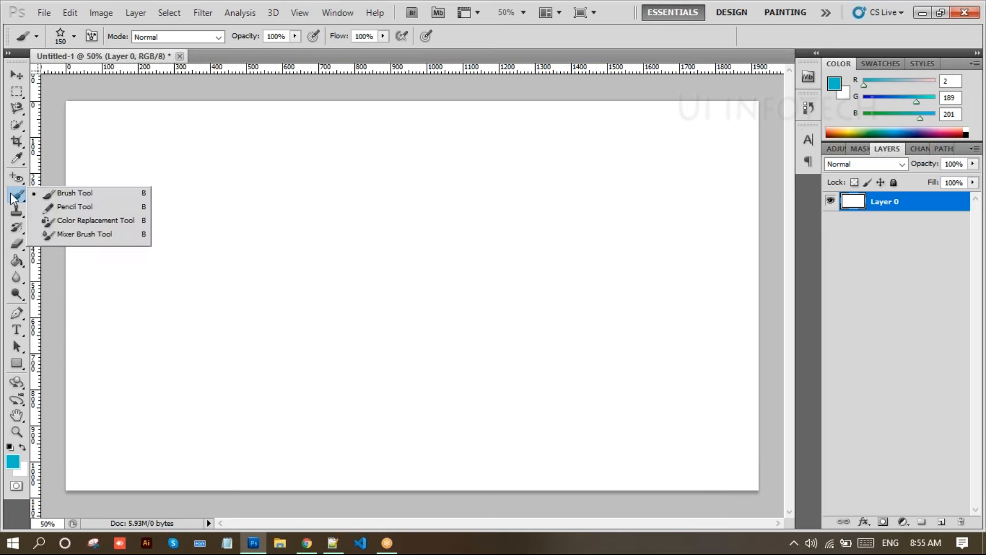
left_click(58, 208)
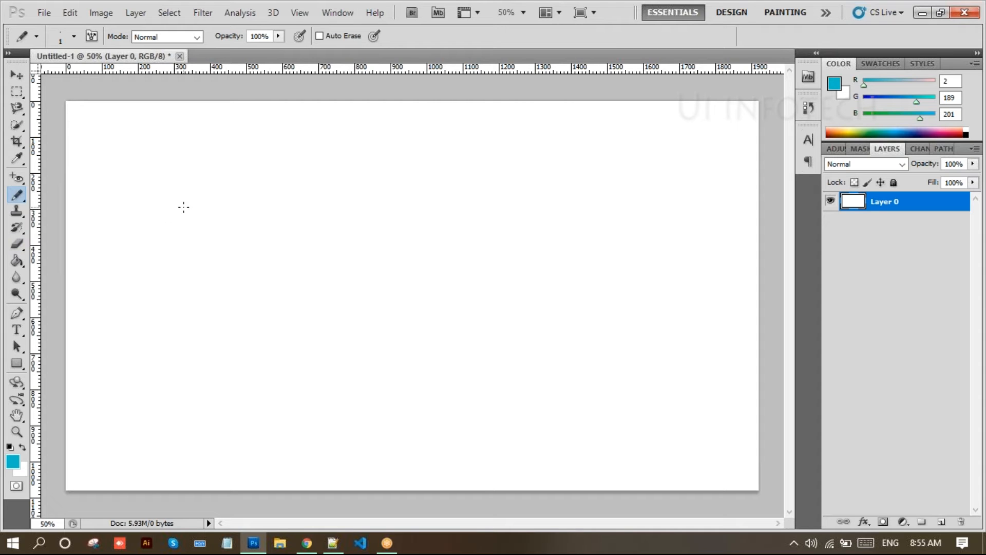
key("bracketright")
key("bracketright")
key("bracketright")
key("bracketright")
key("bracketright")
key("bracketright")
key("bracketright")
key("bracketright")
key("bracketright")
key("bracketright")
key("bracketright")
key("bracketright")
key("bracketleft")
key("bracketleft")
left_click(941, 521)
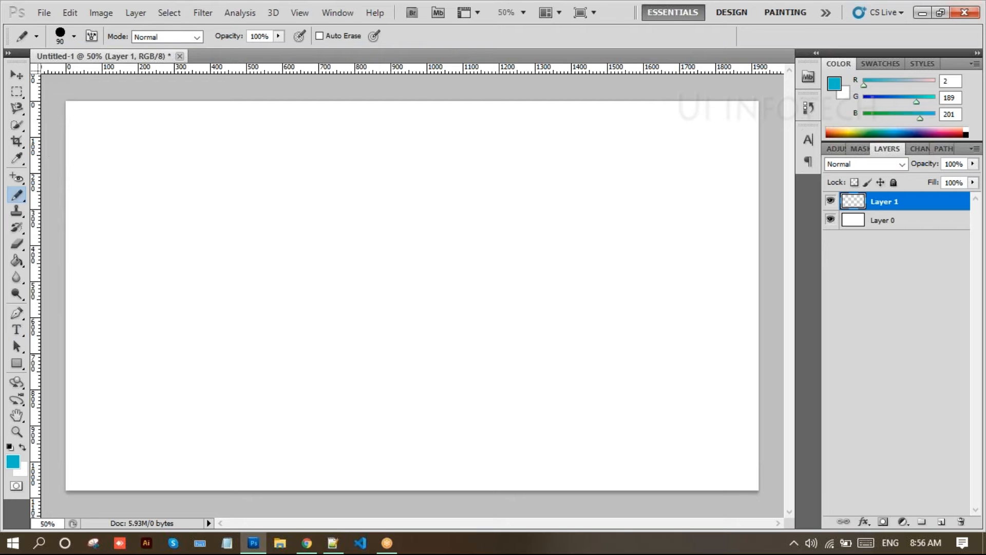
- Pick the 74 px leaf-shaped tip and paint a cluster of blue leaves
left_click(74, 34)
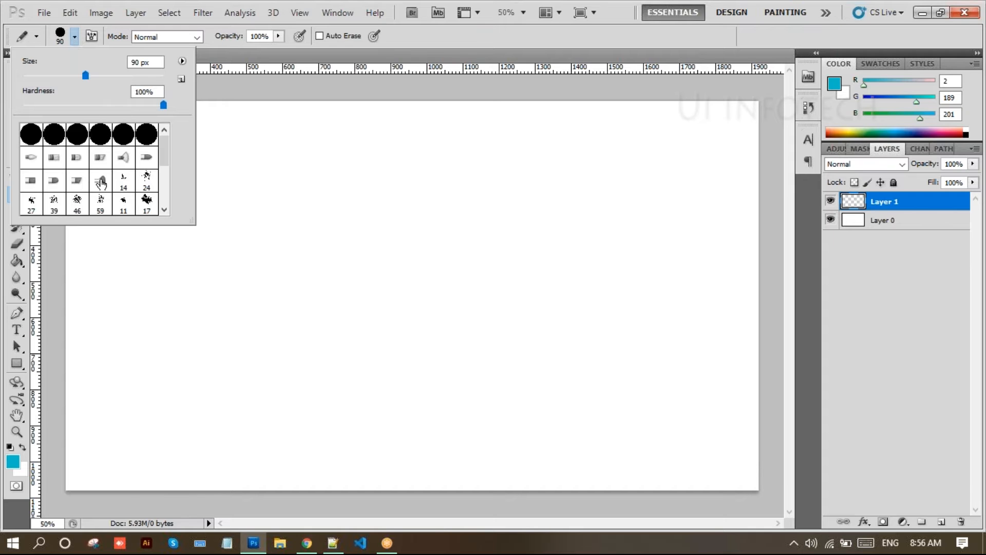
scroll(102, 180, "down", 5)
scroll(97, 195, "down", 2)
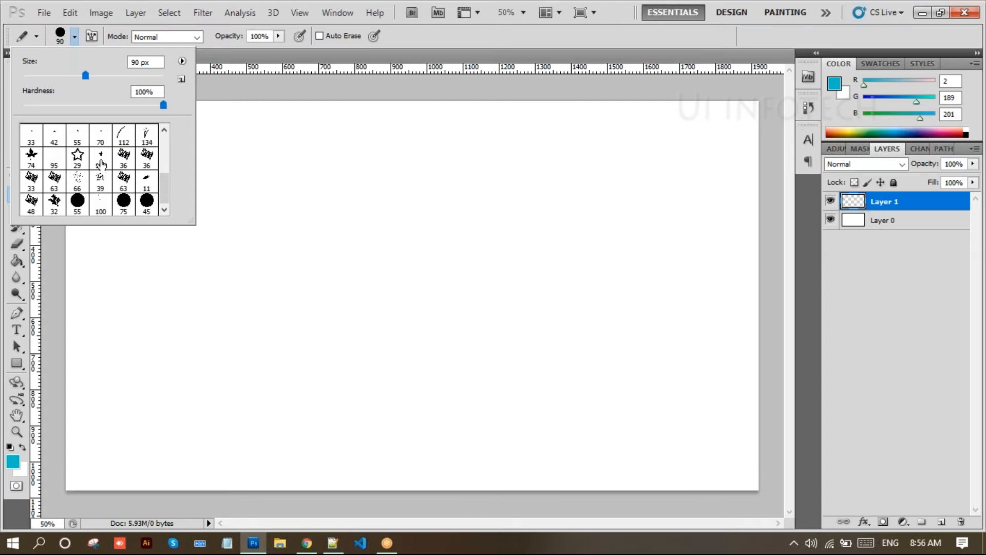
left_click(31, 154)
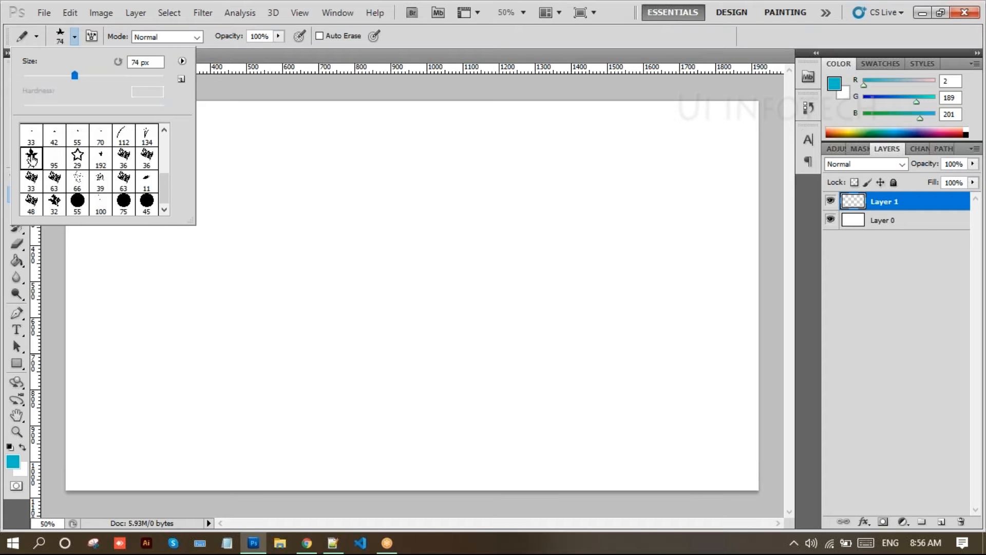
left_click(260, 188)
left_click(318, 252)
mouse_move(430, 268)
left_mouse_down()
mouse_move(330, 299)
mouse_move(279, 320)
mouse_move(232, 366)
left_mouse_up()
left_click_drag(170, 309, 182, 354)
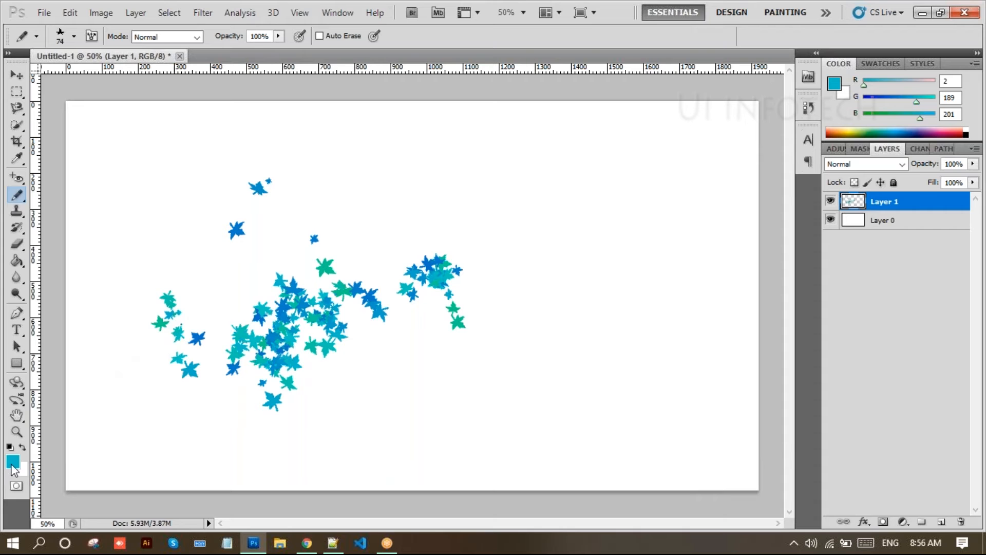
- Set the foreground colour to orange ff7404
left_click(13, 461)
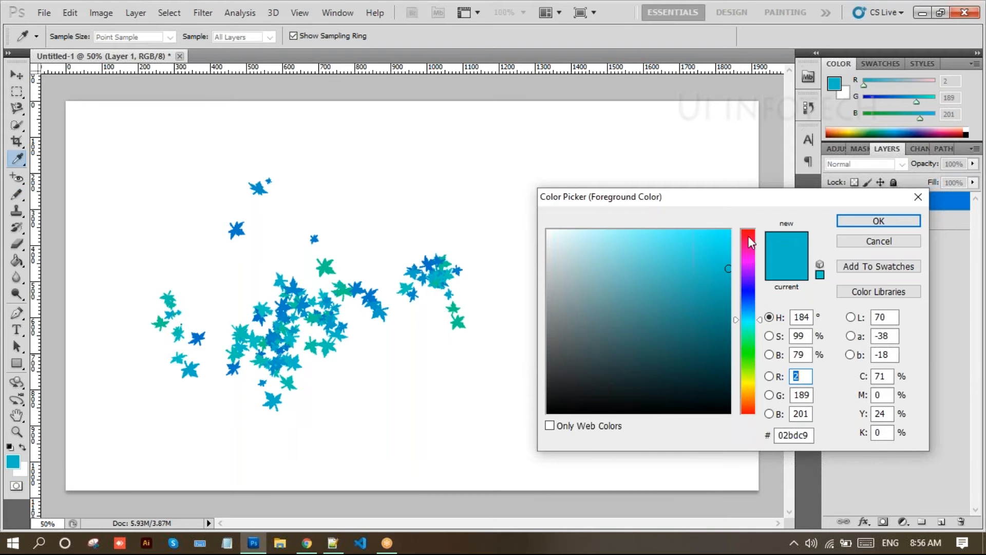
left_click_drag(748, 389, 750, 400)
left_click(727, 231)
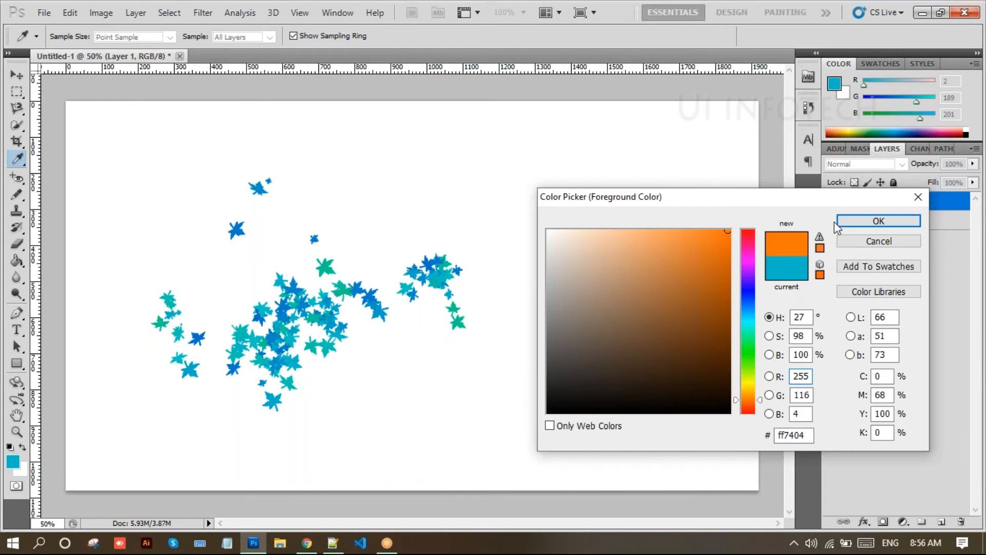
left_click(863, 221)
key("b")
- Paint orange stars around the blue cluster, then hide Layer 1
left_click_drag(451, 137, 413, 139)
mouse_move(415, 204)
left_mouse_down()
mouse_move(506, 249)
mouse_move(487, 303)
mouse_move(426, 359)
mouse_move(394, 346)
mouse_move(386, 251)
left_mouse_up()
left_click(575, 211)
left_click(600, 271)
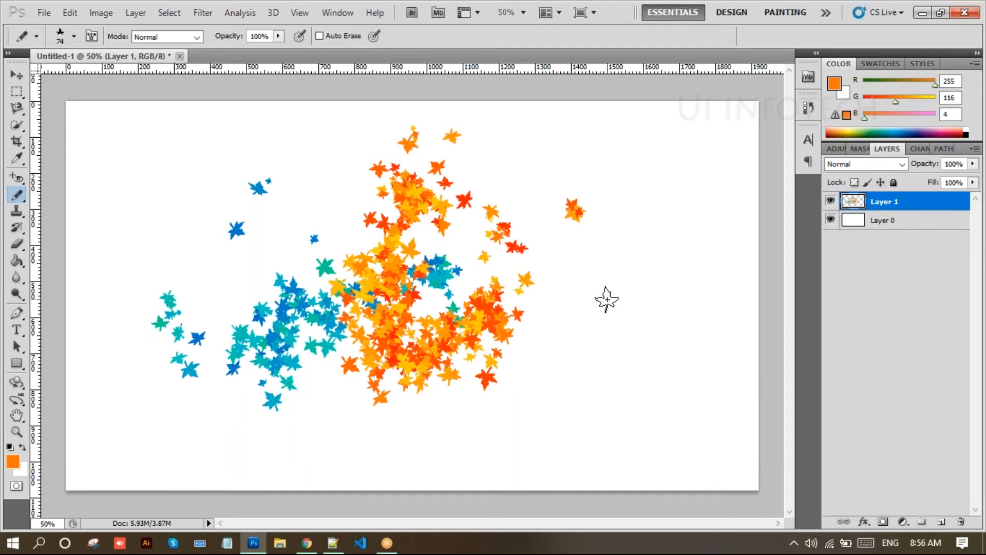
left_click(631, 222)
left_click(626, 317)
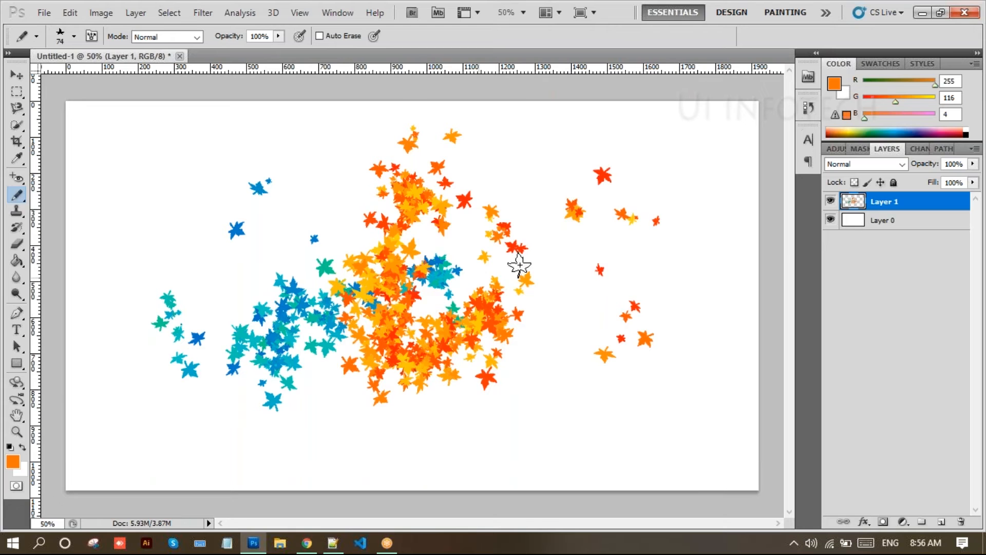
left_click(829, 202)
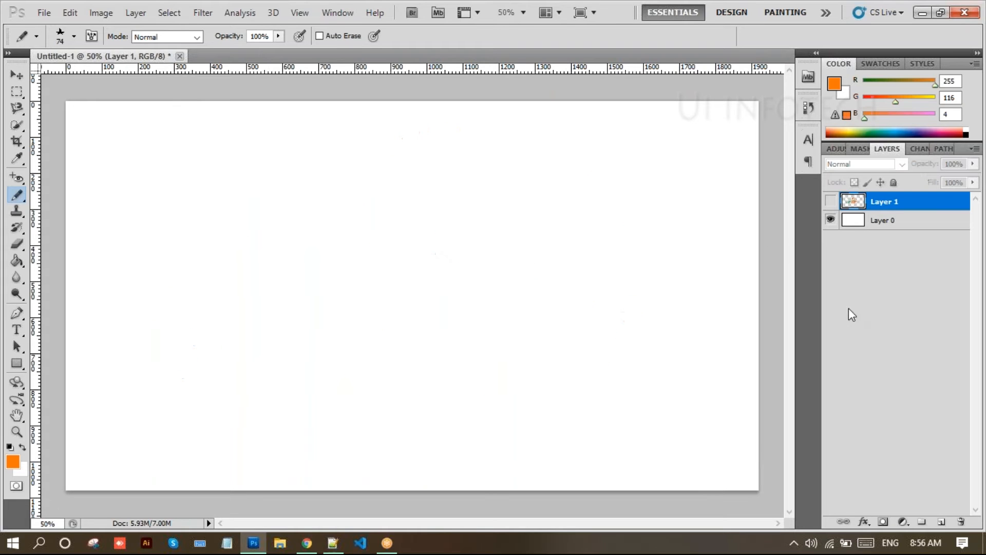
- Add Layer 2 and stamp large orange maple leaves with an enlarged tip
left_click(941, 522)
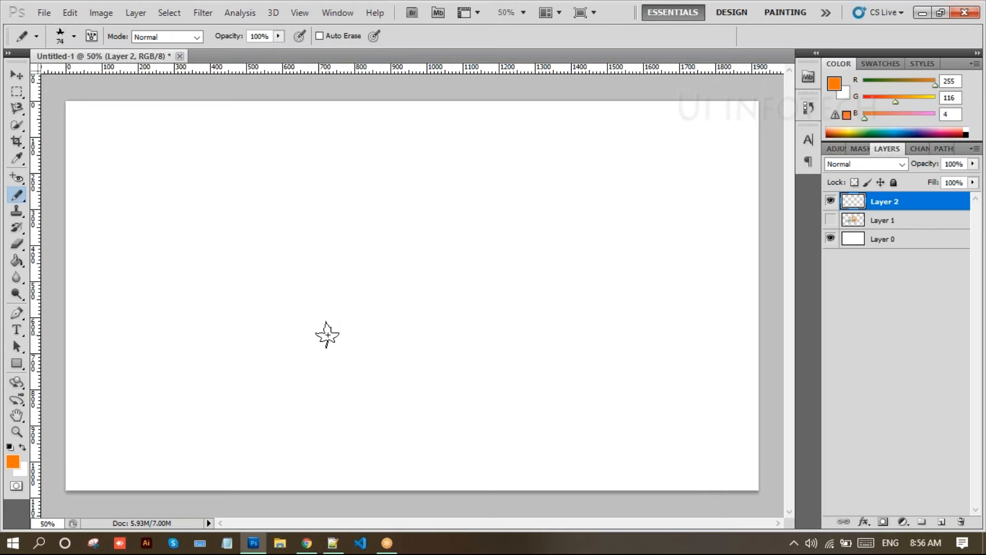
key("bracketright")
key("bracketright")
key("bracketright")
left_click(256, 281)
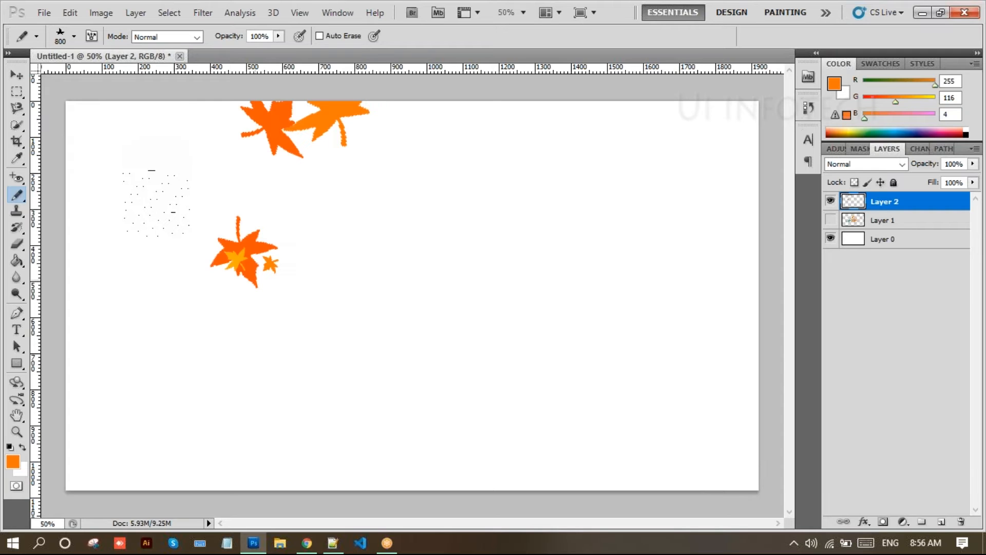
left_click(193, 247)
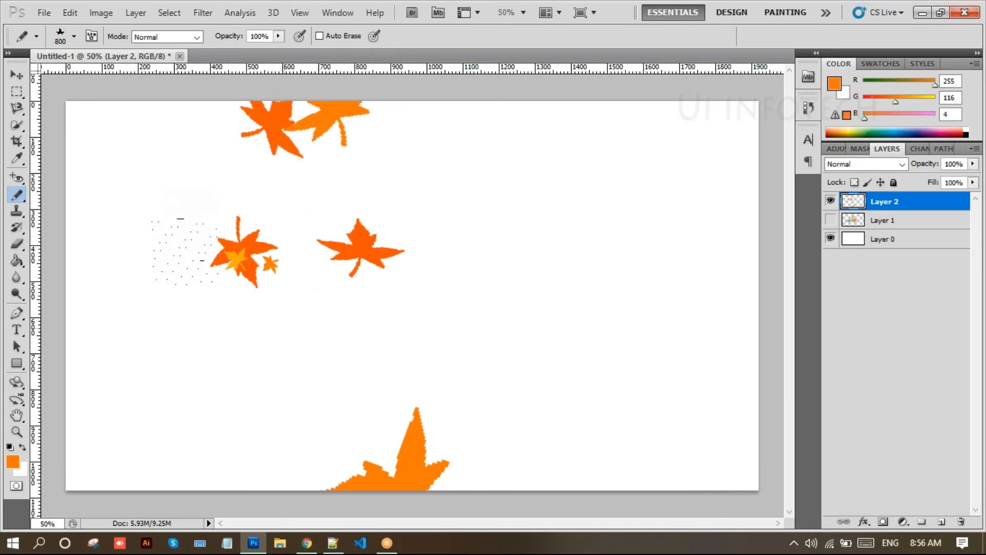
left_click_drag(354, 251, 356, 249)
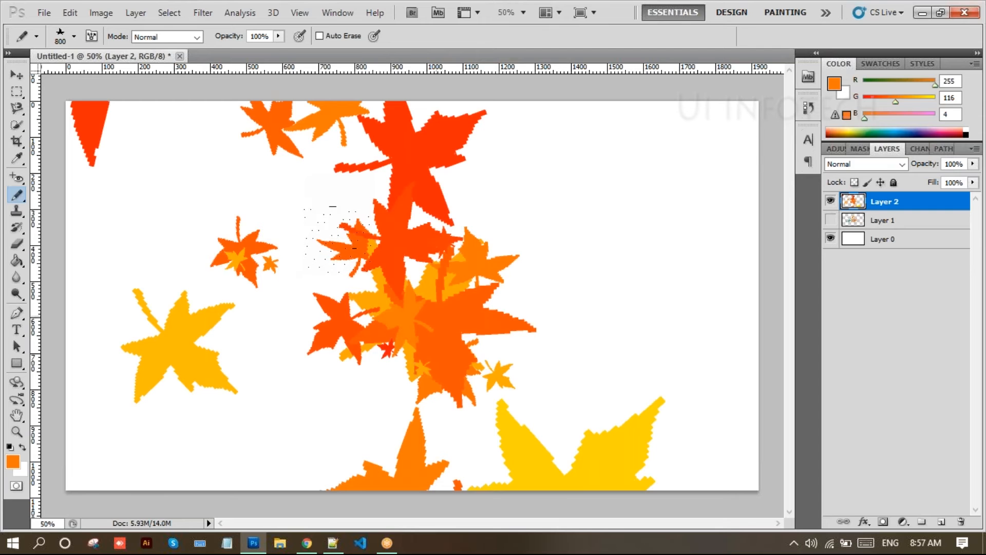
- Undo the extra leaf stamps and restamp three orange leaves on the left
key("ctrl+alt+z")
key("ctrl+alt+z")
key("ctrl+alt+z")
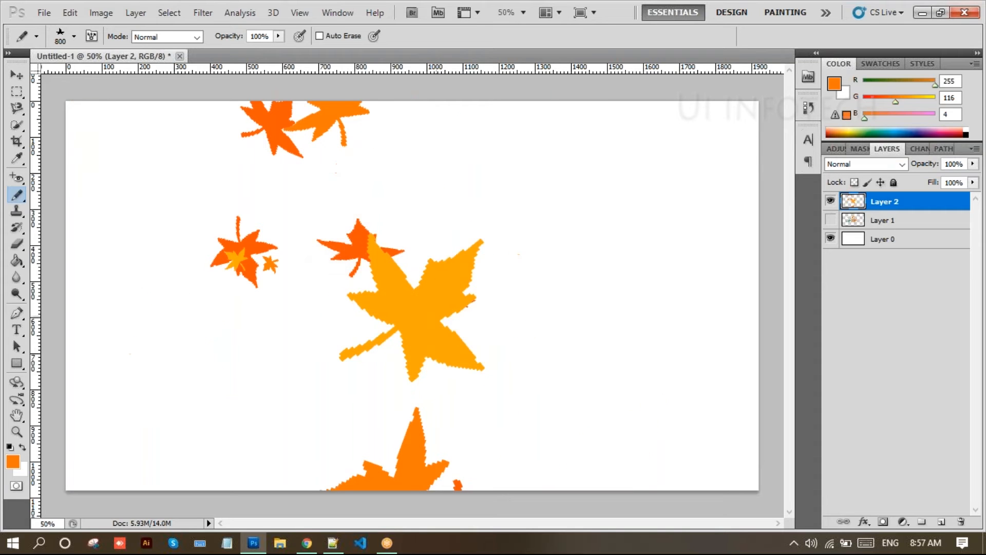
key("ctrl+alt+z")
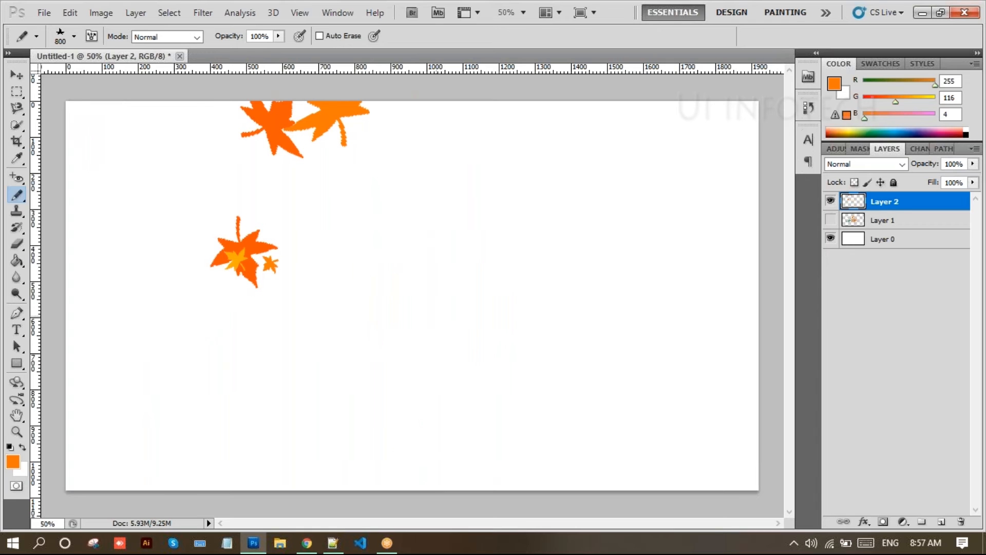
key("ctrl+alt+z")
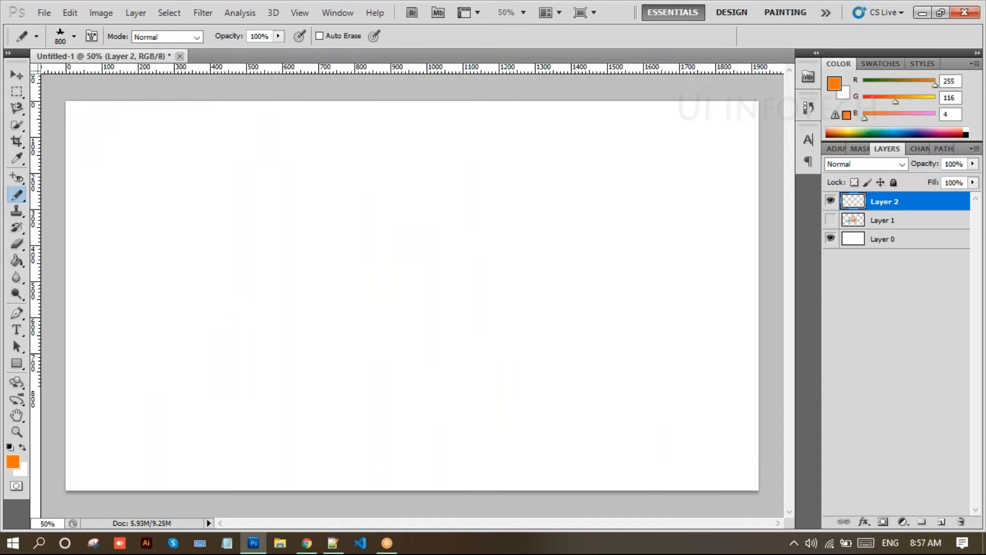
left_click(267, 249)
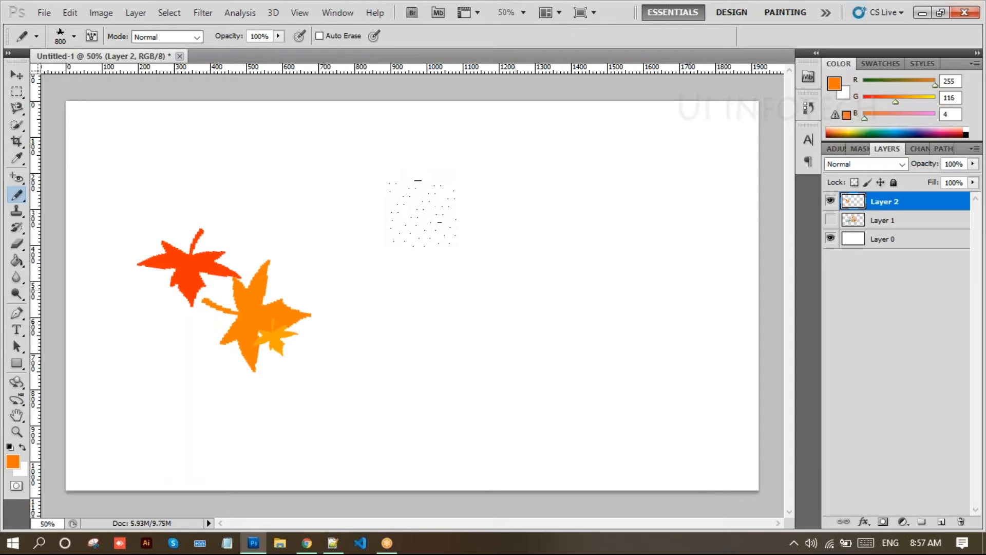
left_click(75, 37)
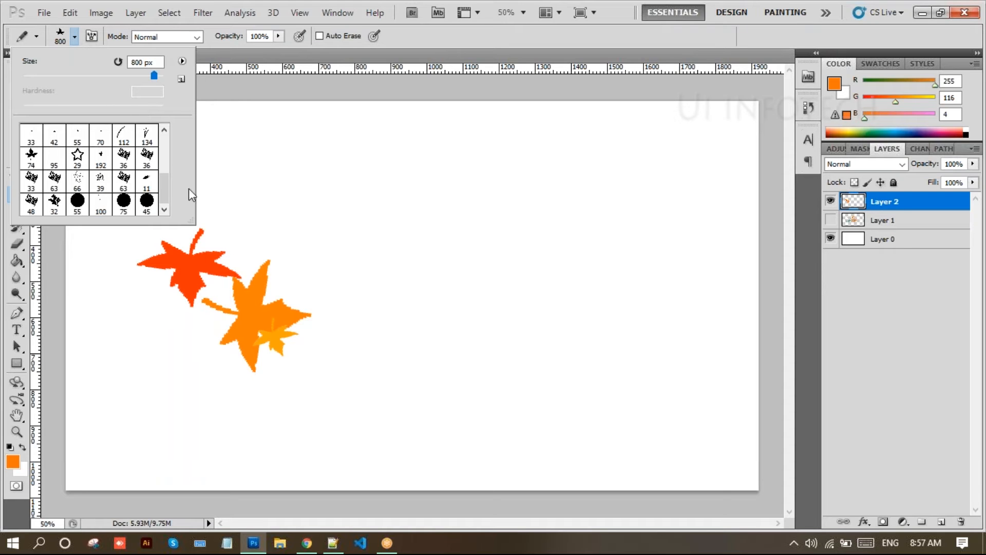
left_click(931, 337)
- Use the Brush Tool with the 74 px maple-leaf tip enlarged to 432 px on Layer 2
right_click(23, 199)
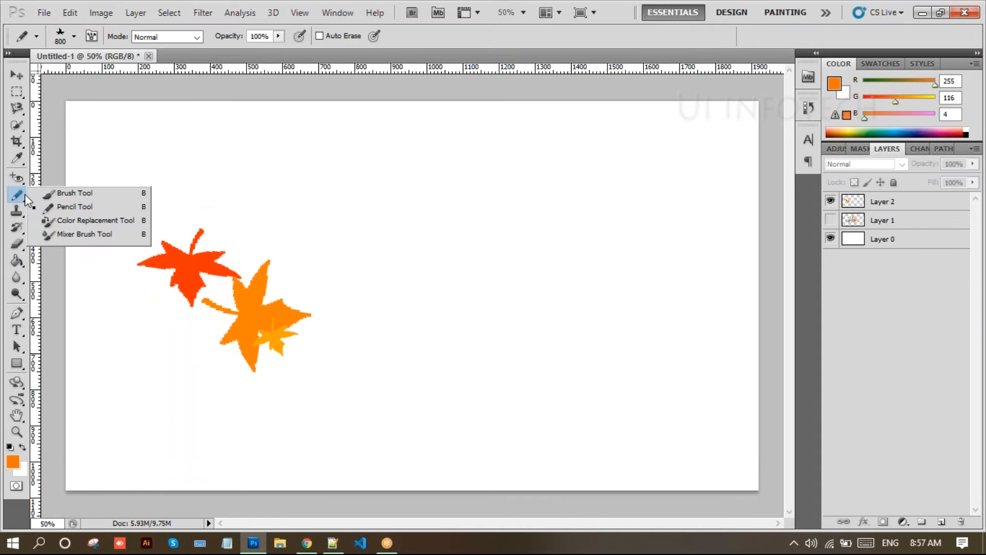
left_click(72, 193)
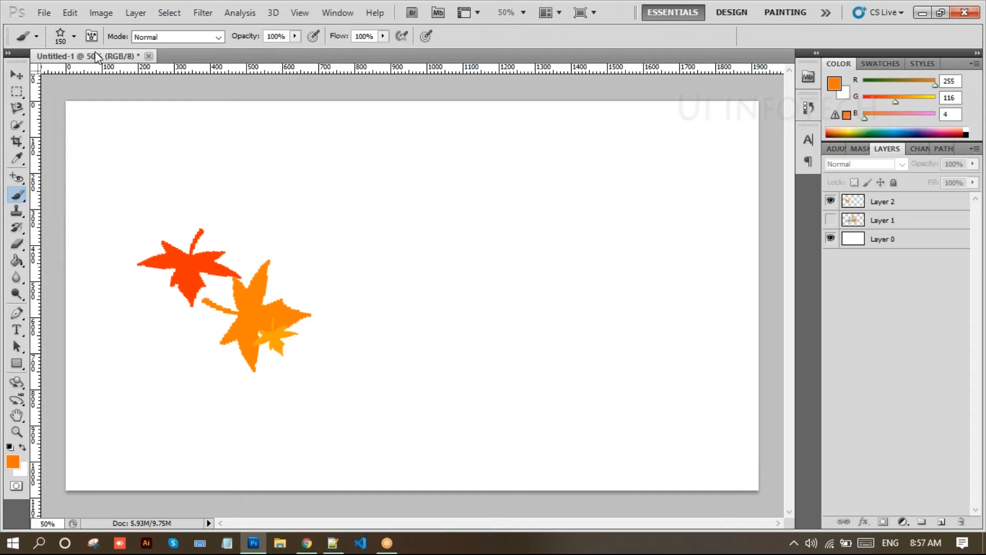
left_click(75, 37)
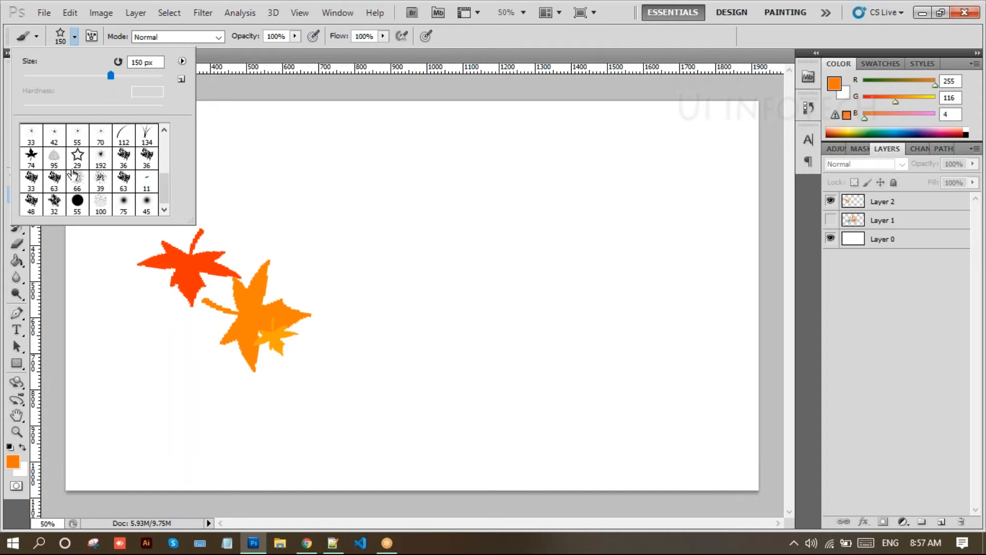
left_click(32, 164)
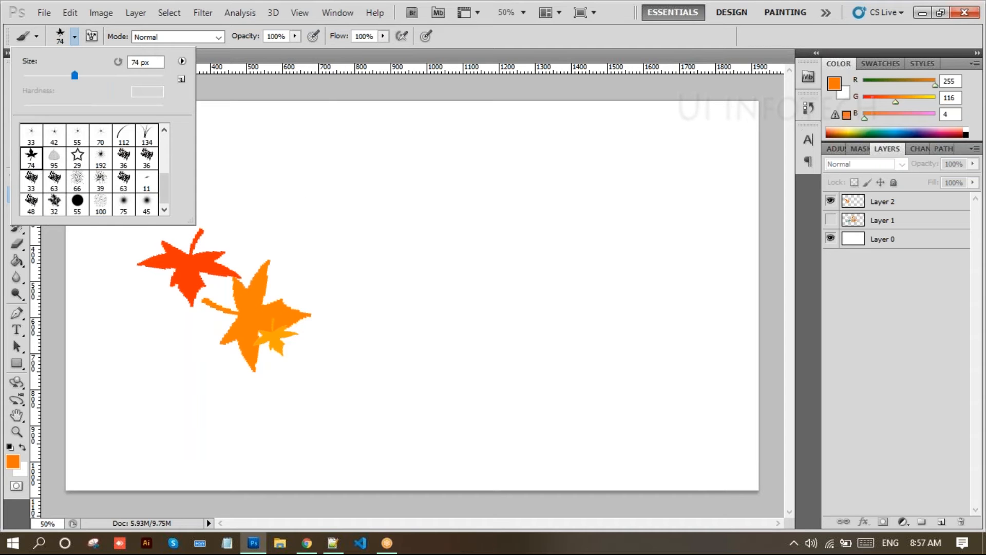
left_click(889, 206)
left_click(74, 37)
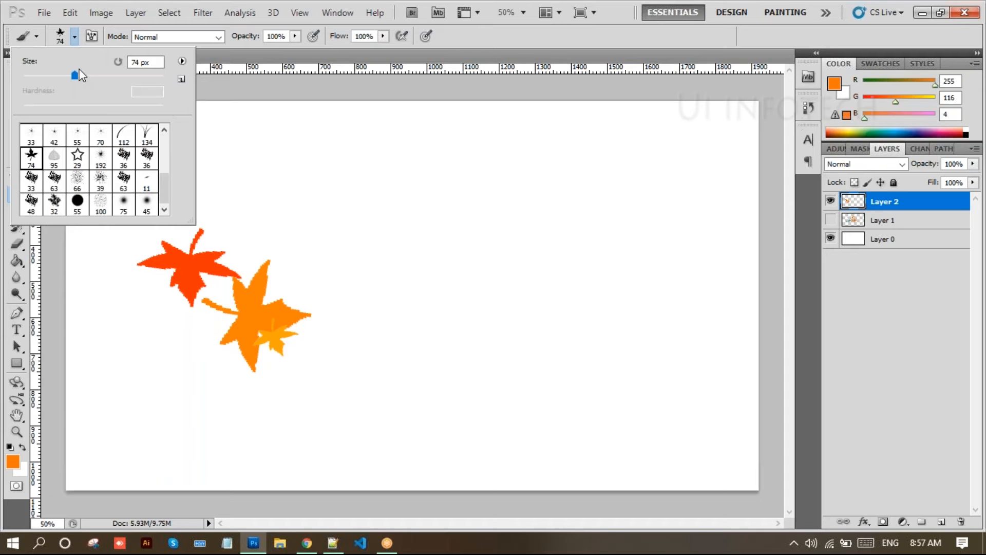
left_click_drag(75, 75, 93, 76)
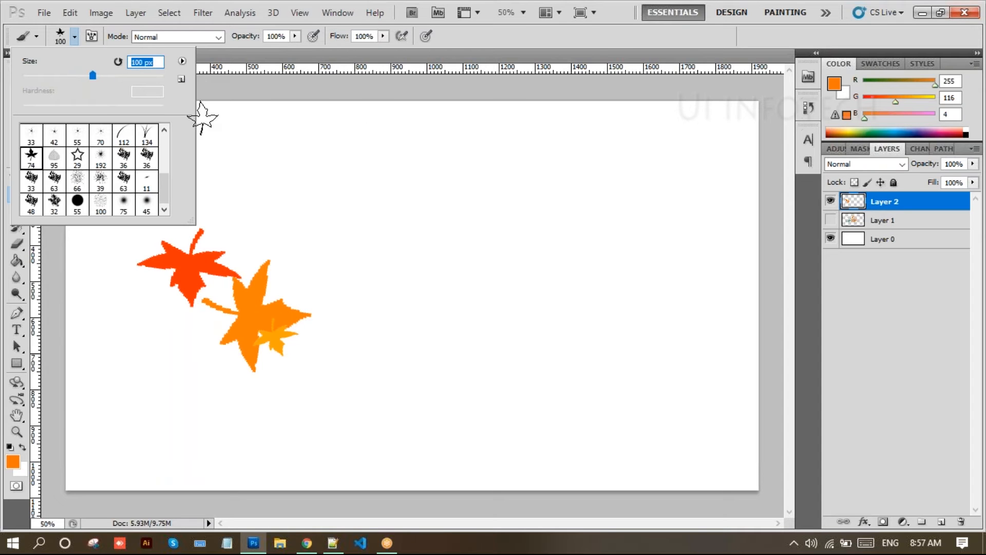
left_click_drag(93, 76, 154, 74)
- Stamp large soft orange and yellow maple leaves on Layer 2, then hide it
left_click(398, 342)
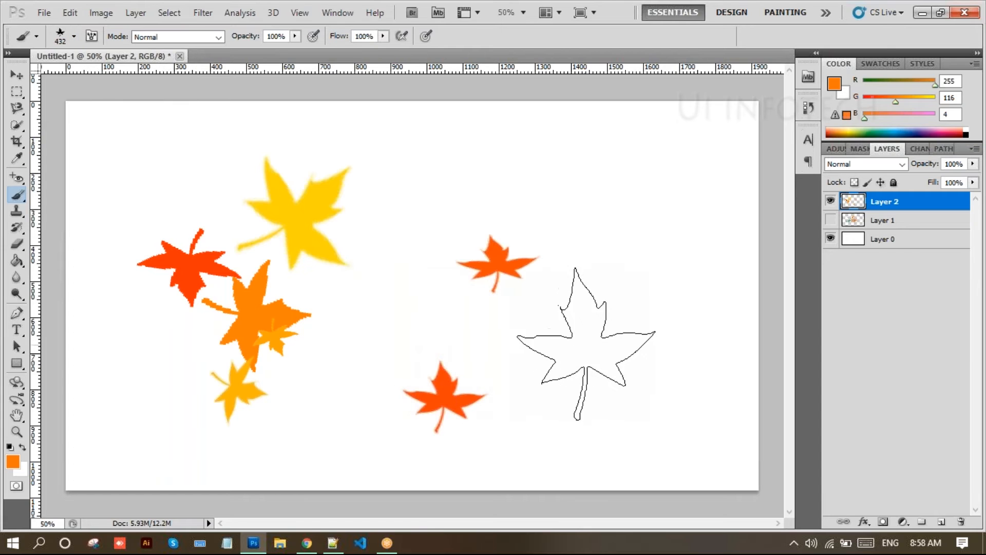
left_click(598, 335)
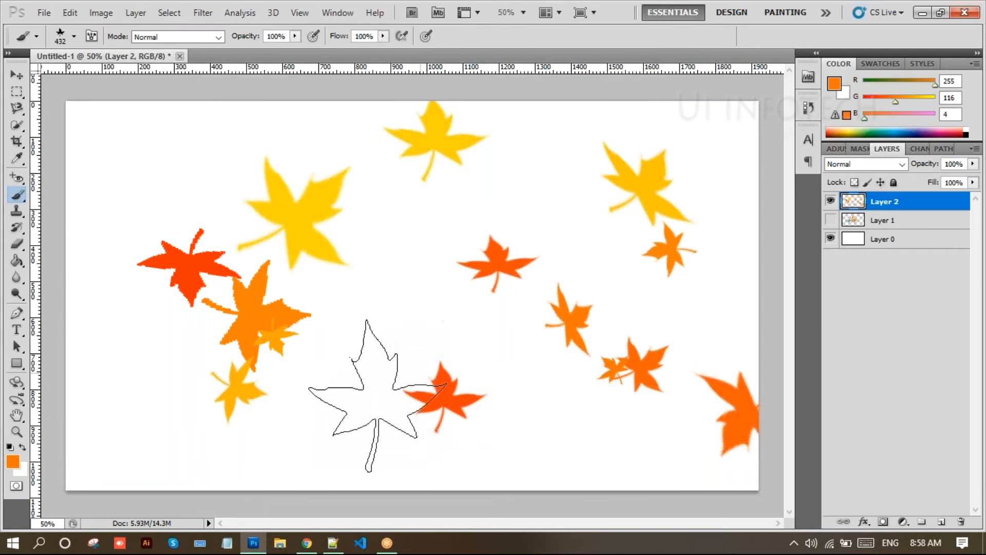
mouse_move(253, 543)
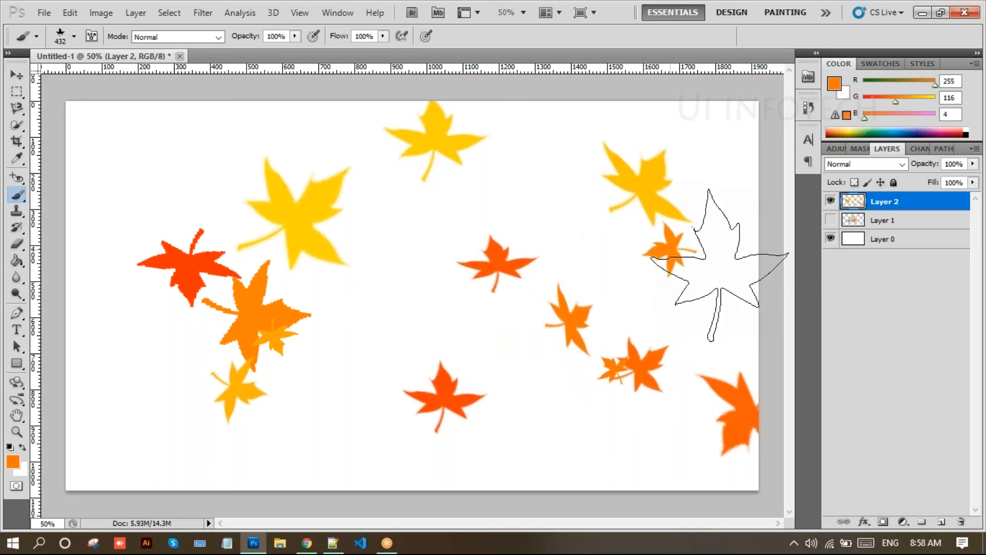
left_click(831, 202)
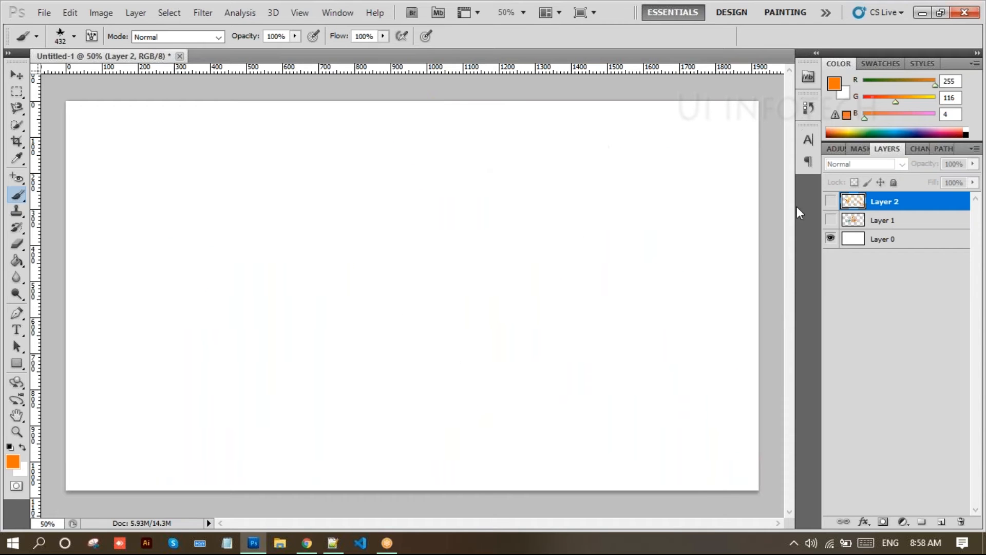
- Switch back to the Pencil with a 114 px hard round tip
right_click(23, 195)
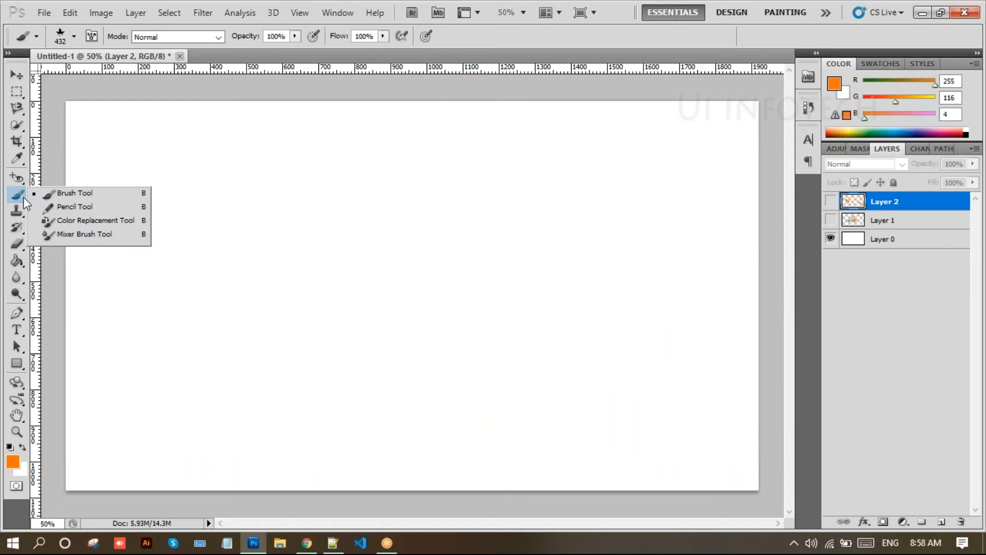
left_click(53, 211)
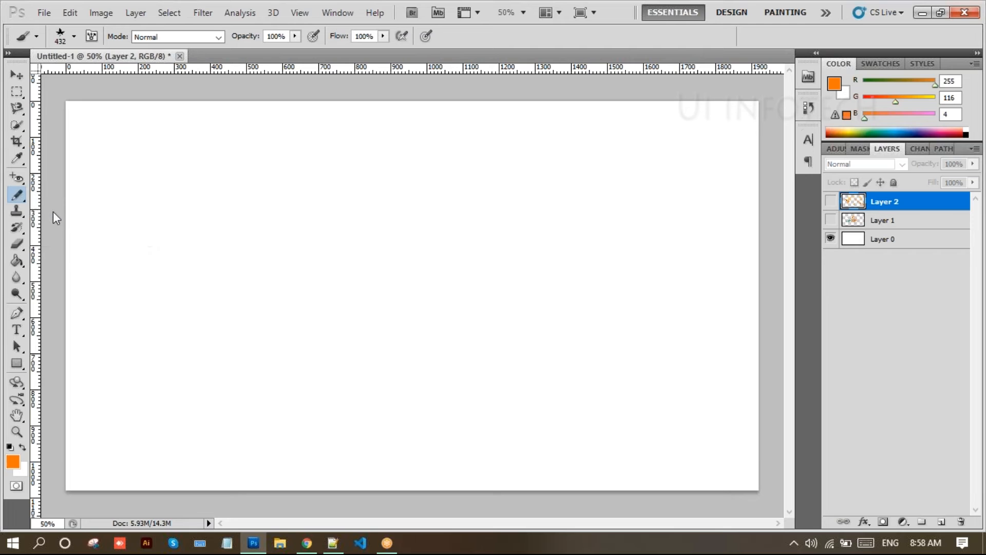
left_click(75, 37)
left_click_drag(144, 80, 99, 76)
scroll(82, 190, "up", 5)
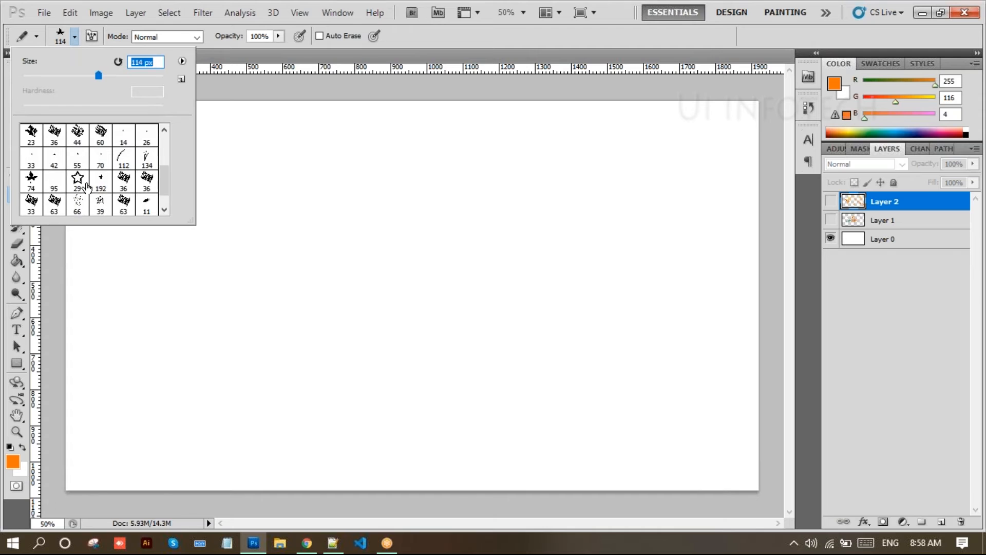
scroll(113, 169, "up", 4)
left_click(100, 134)
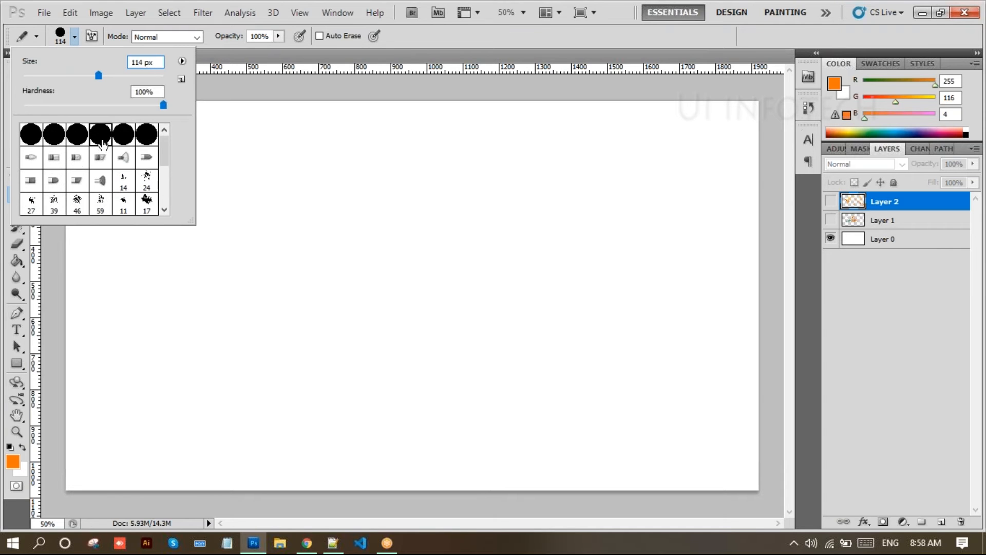
- Dismiss the hidden-layer warning and add a new empty layer
left_click(223, 210)
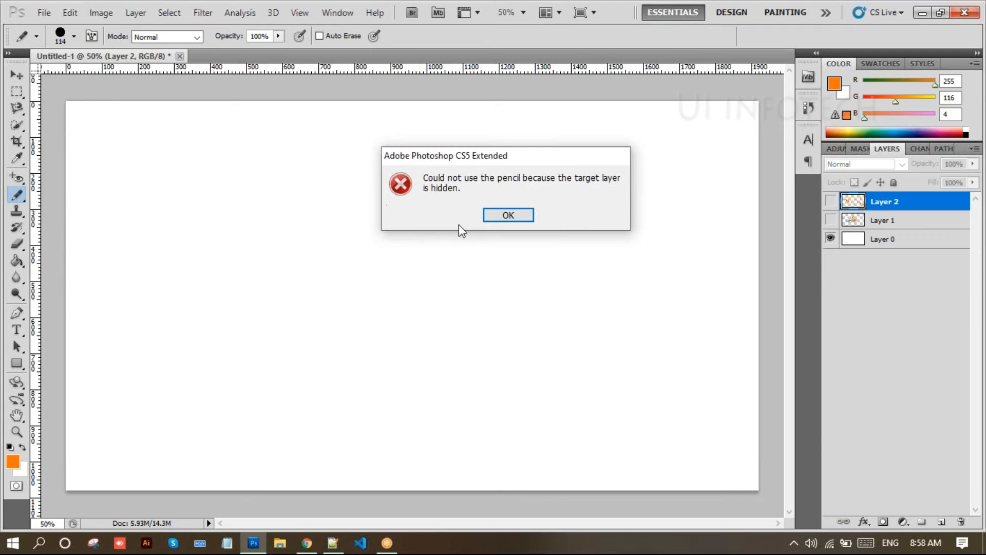
left_click(486, 220)
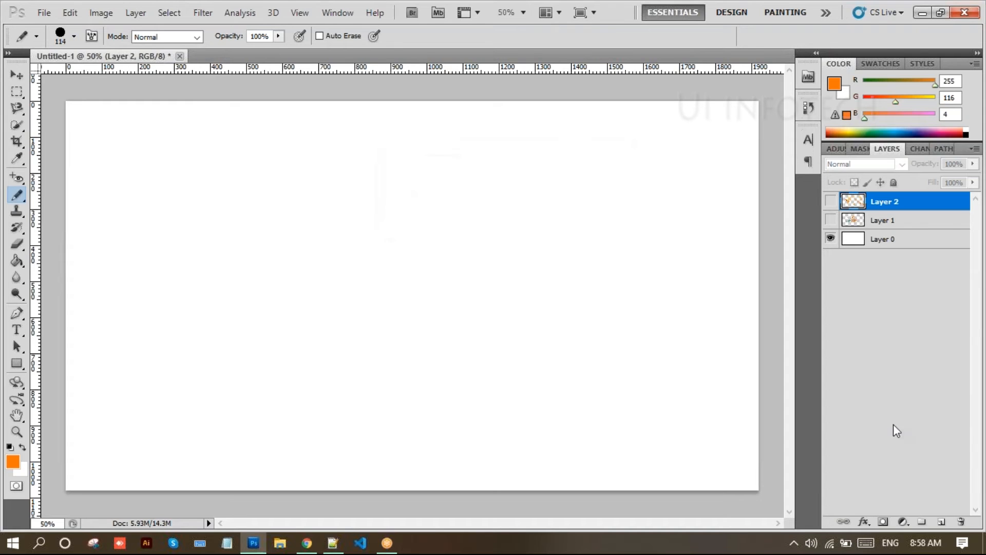
left_click(942, 523)
- Paint thick orange diagonal, looping and horizontal scribbles across the middle of the white canvas
mouse_move(154, 184)
left_mouse_down()
mouse_move(263, 261)
mouse_move(314, 312)
left_mouse_up()
left_click_drag(224, 170, 465, 317)
left_click_drag(367, 168, 377, 175)
left_click_drag(534, 270, 573, 300)
mouse_move(183, 370)
left_mouse_down()
mouse_move(443, 408)
mouse_move(433, 369)
mouse_move(535, 378)
left_mouse_up()
mouse_move(504, 187)
left_mouse_down()
mouse_move(599, 299)
mouse_move(667, 242)
mouse_move(639, 363)
mouse_move(514, 294)
mouse_move(611, 212)
mouse_move(673, 268)
mouse_move(386, 294)
mouse_move(532, 253)
mouse_move(372, 342)
mouse_move(297, 341)
mouse_move(446, 288)
mouse_move(385, 333)
mouse_move(519, 287)
mouse_move(424, 273)
mouse_move(371, 282)
mouse_move(472, 238)
mouse_move(374, 223)
mouse_move(470, 218)
mouse_move(328, 279)
mouse_move(459, 244)
left_mouse_up()
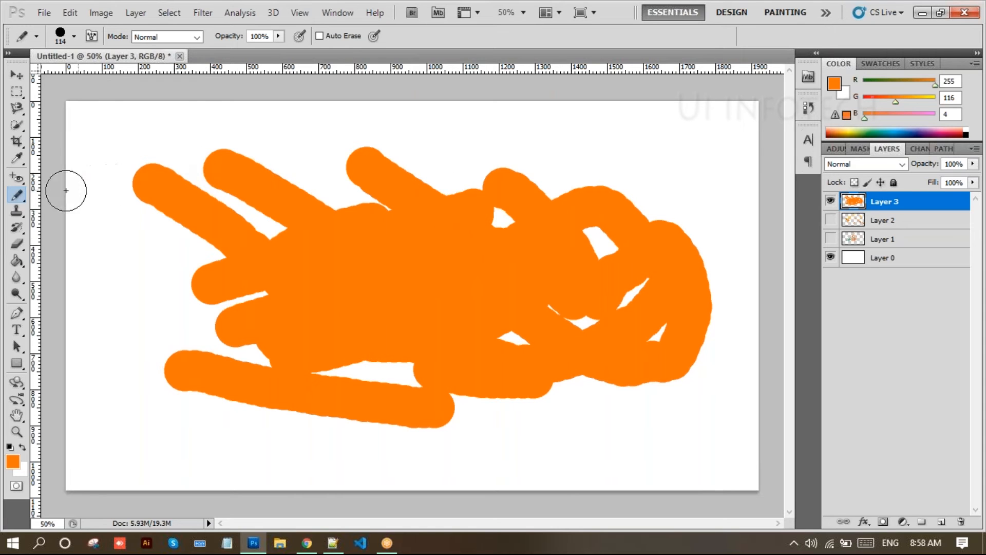
left_click(13, 198)
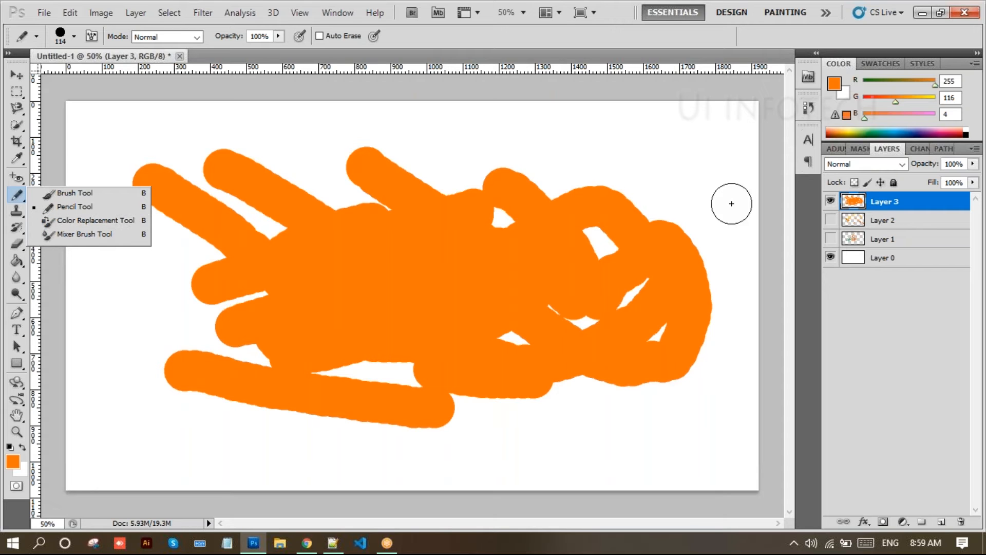
- Hide the orange scribble layer and delete Layers 3, 2 and 1, keeping only Layer 0
left_click(831, 202)
left_click(831, 202)
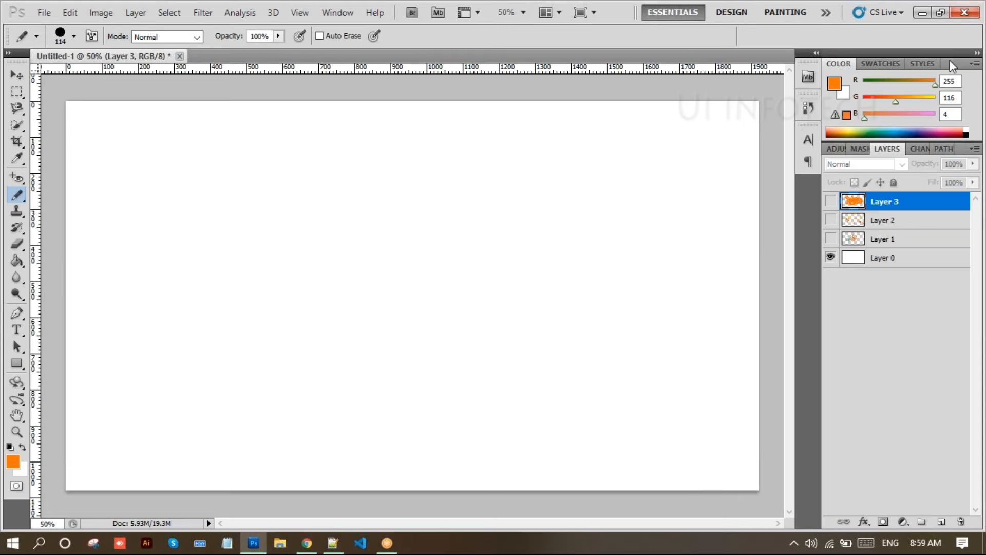
key("Delete")
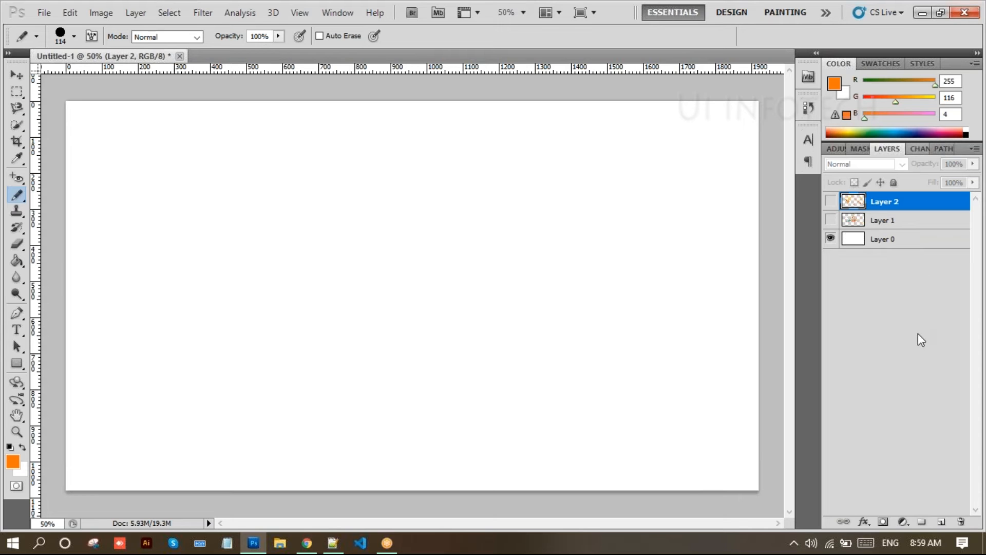
key("Delete")
key("Delete")
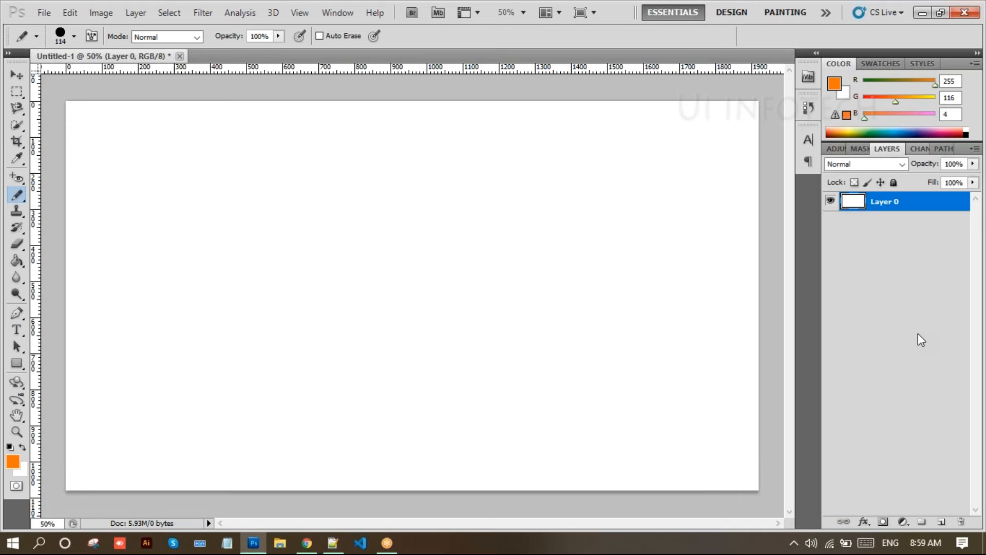
left_click(17, 75)
- Start File > Place and browse into the photoshop folder
left_click(45, 13)
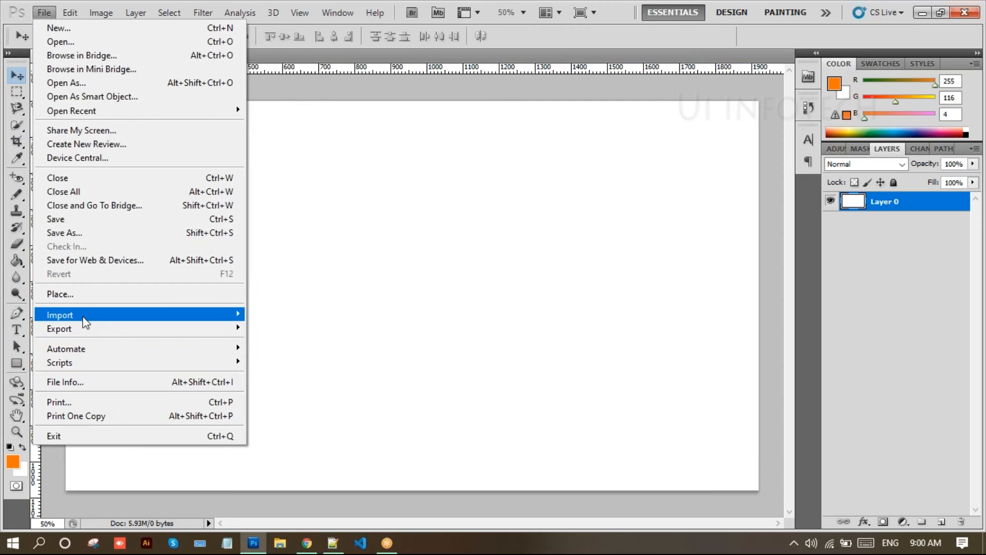
left_click(89, 301)
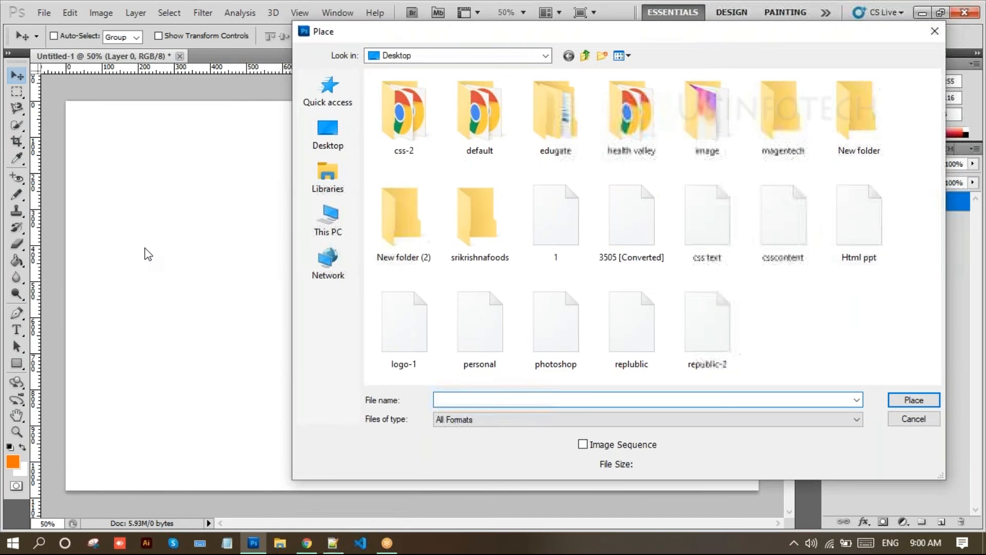
double_click(849, 134)
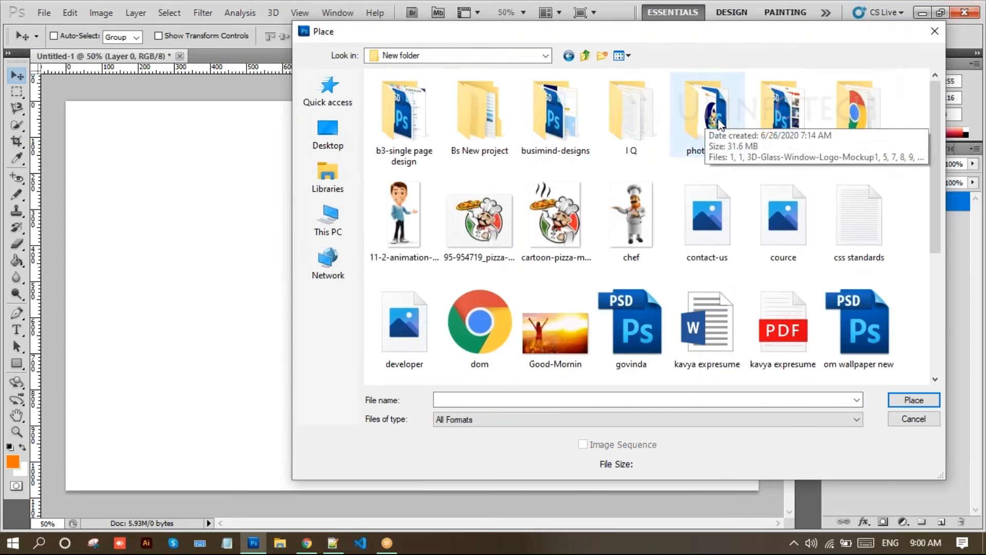
double_click(717, 122)
scroll(602, 262, "down", 2)
scroll(602, 267, "down", 3)
scroll(610, 252, "up", 5)
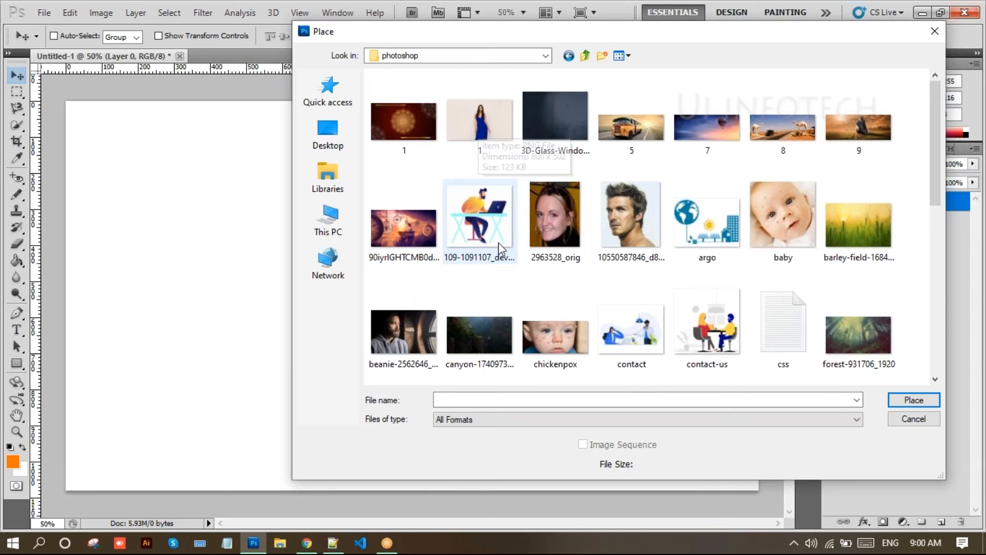
scroll(570, 249, "down", 5)
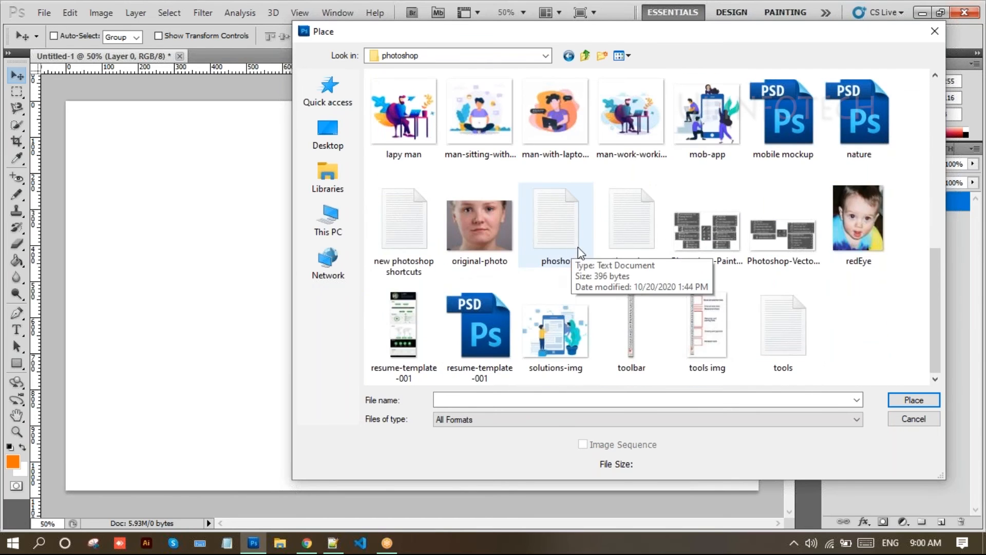
scroll(571, 246, "up", 3)
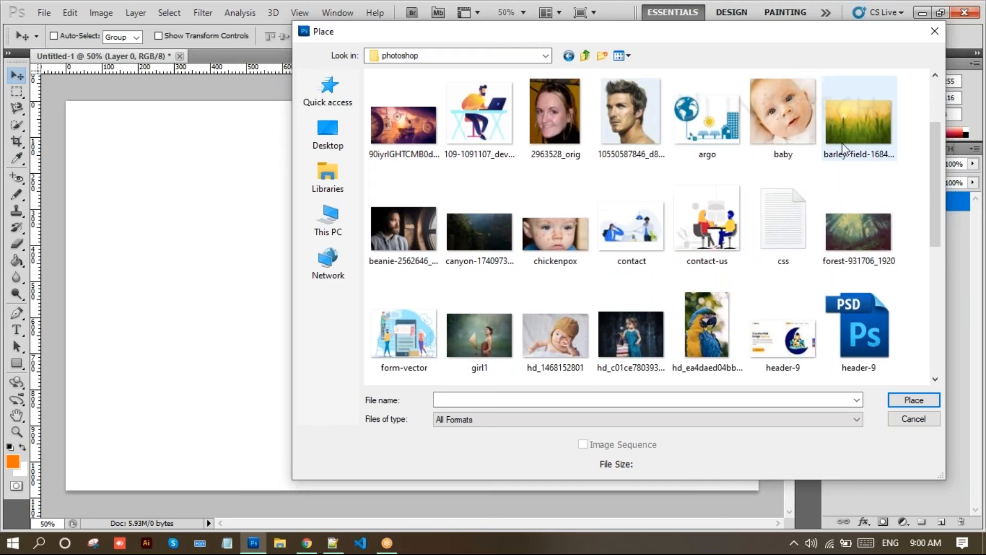
- Select the canyon-1740973_1920 photo and place it on the canvas
left_click(776, 114)
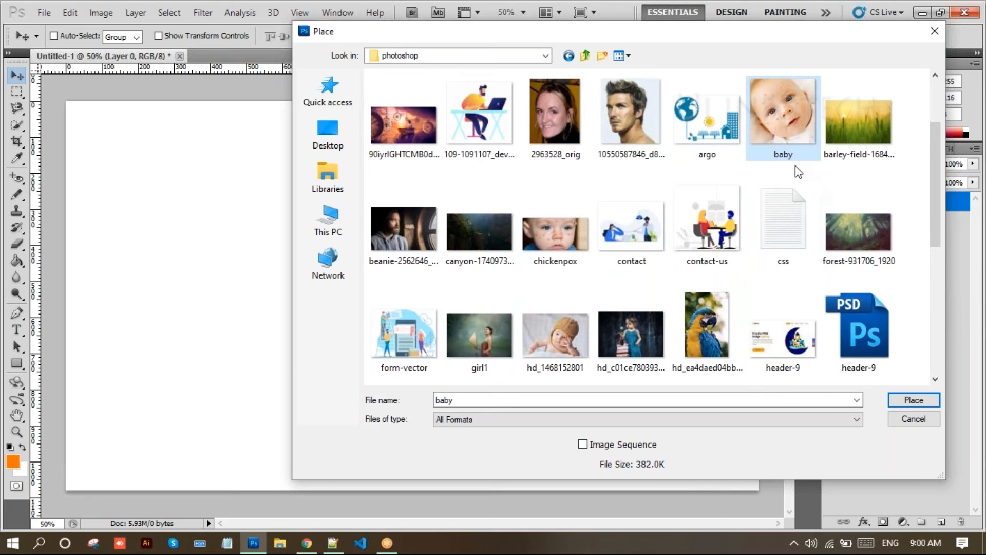
left_click(847, 217)
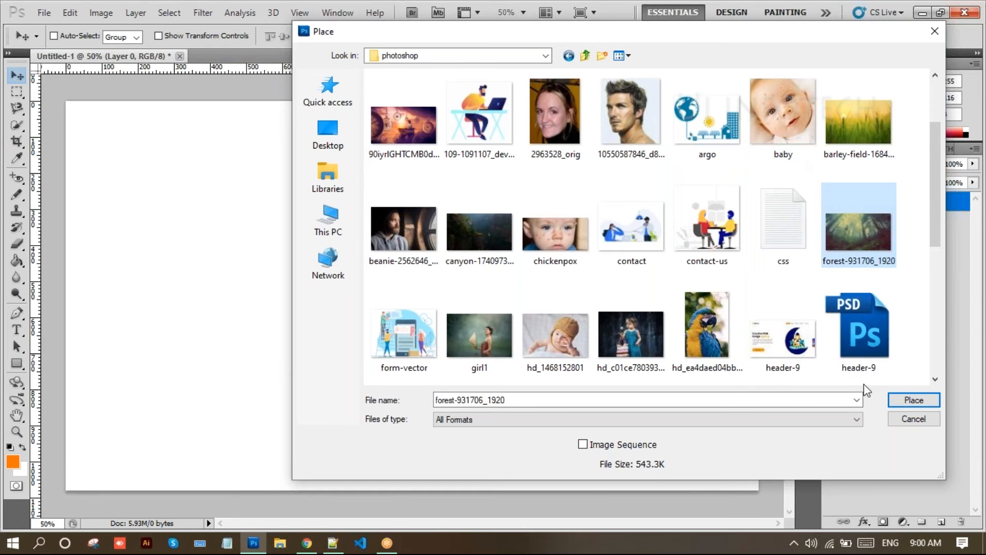
left_click(479, 233)
left_click(914, 399)
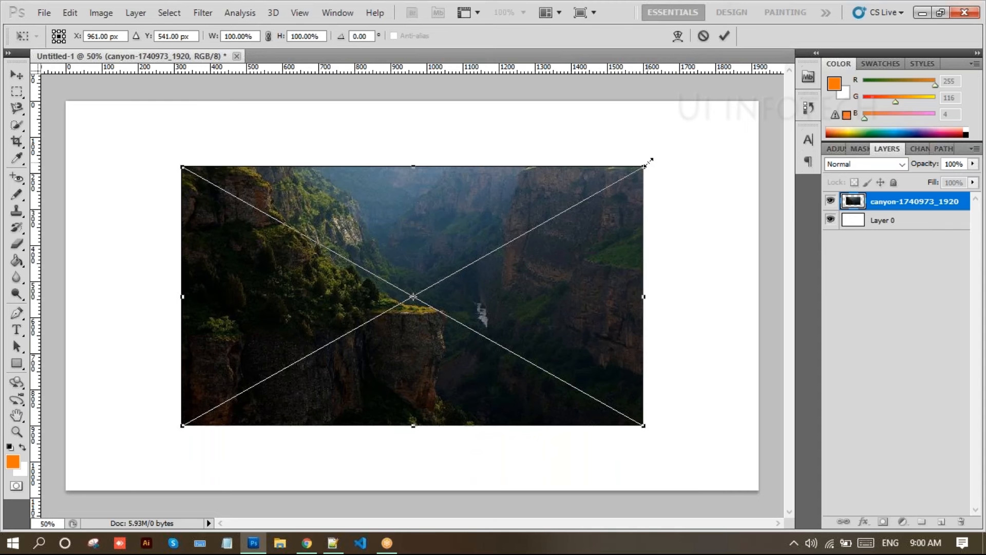
- Enlarge the canyon photo to fill the canvas, rasterize and duplicate it, and hide the original
left_click_drag(654, 159, 741, 108)
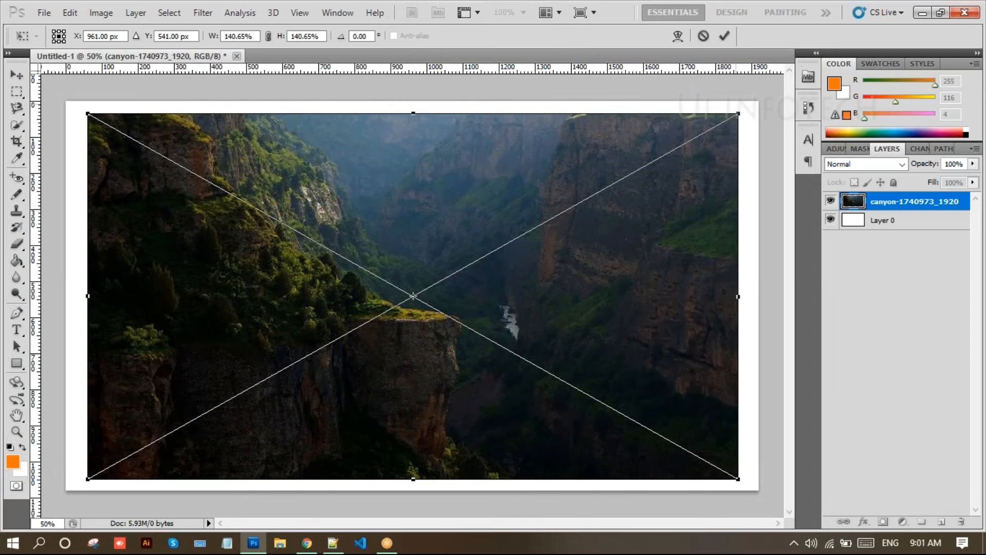
key("Return")
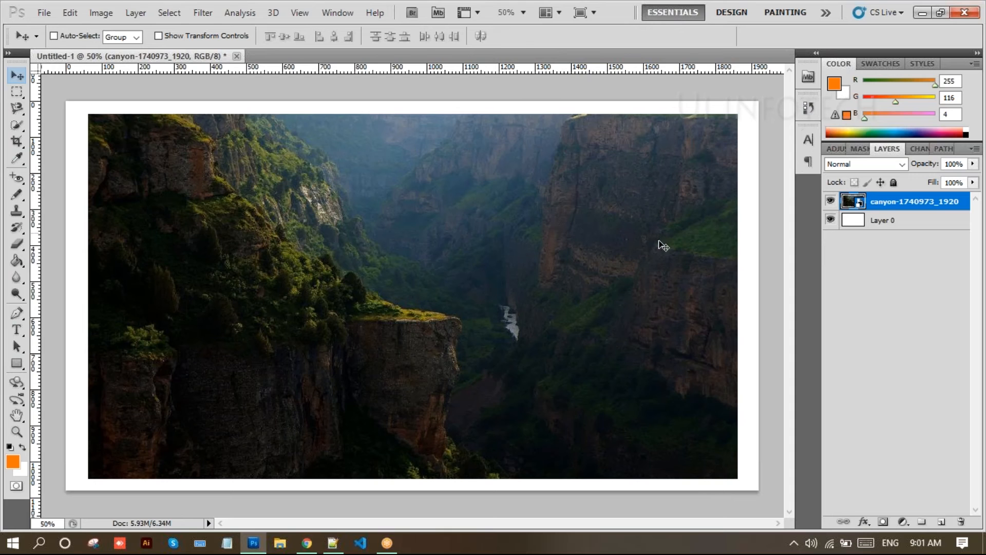
right_click(880, 203)
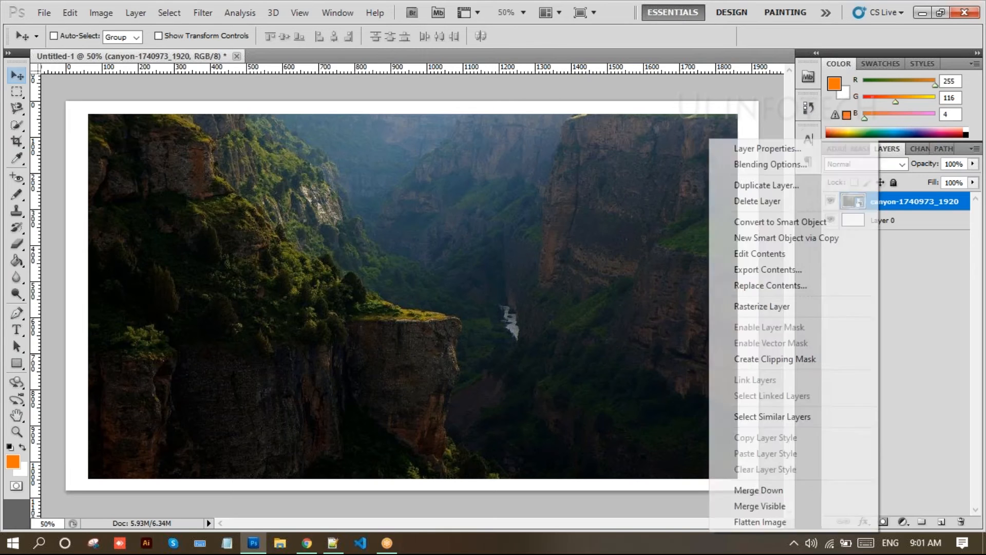
left_click(787, 306)
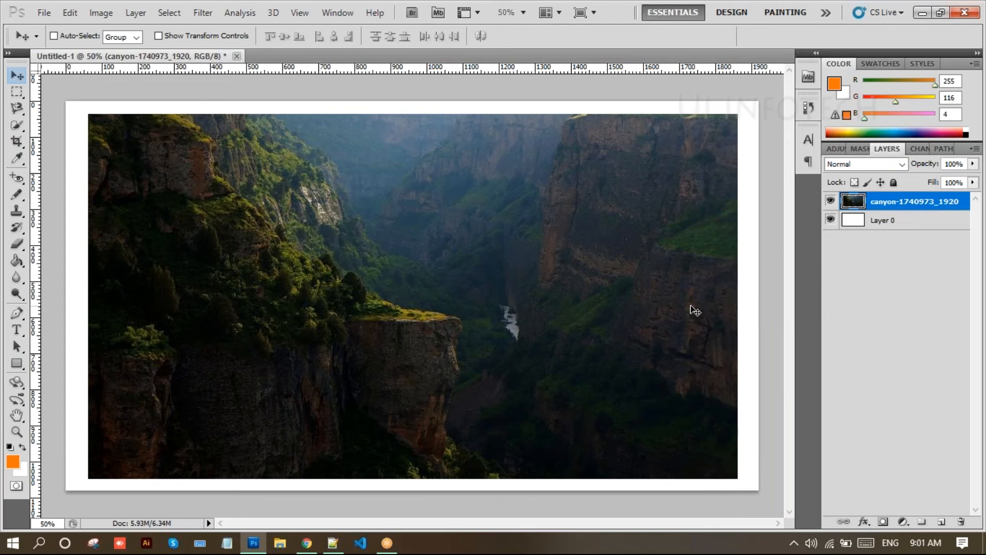
key("ctrl+j")
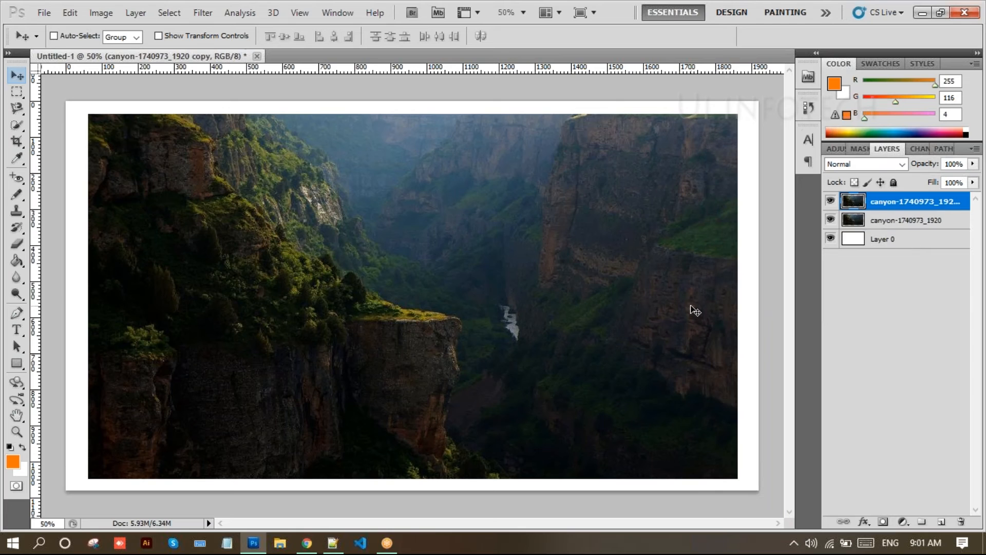
left_click(829, 221)
- Switch to the Color Replacement Tool and test it on the right cliff
left_click_drag(17, 194, 53, 198)
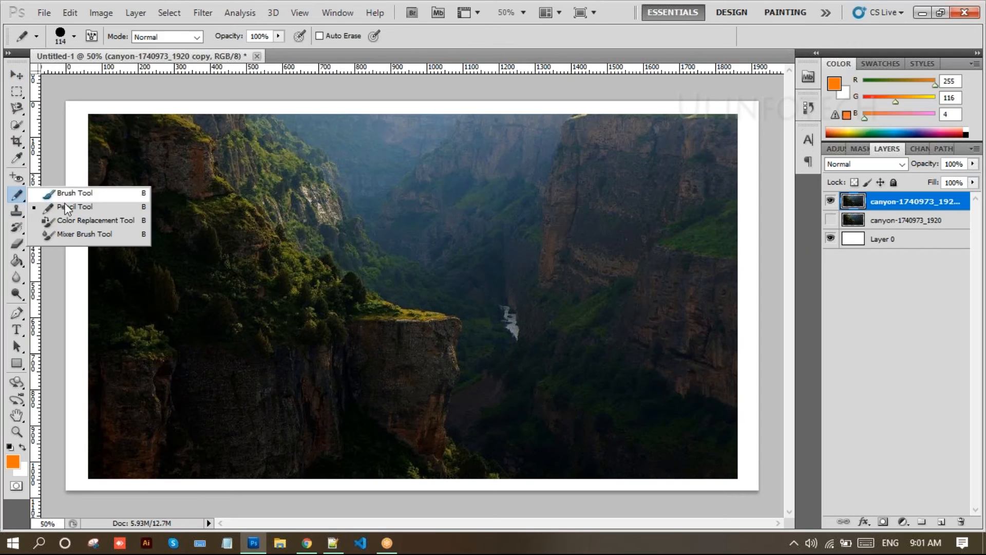
left_click(85, 221)
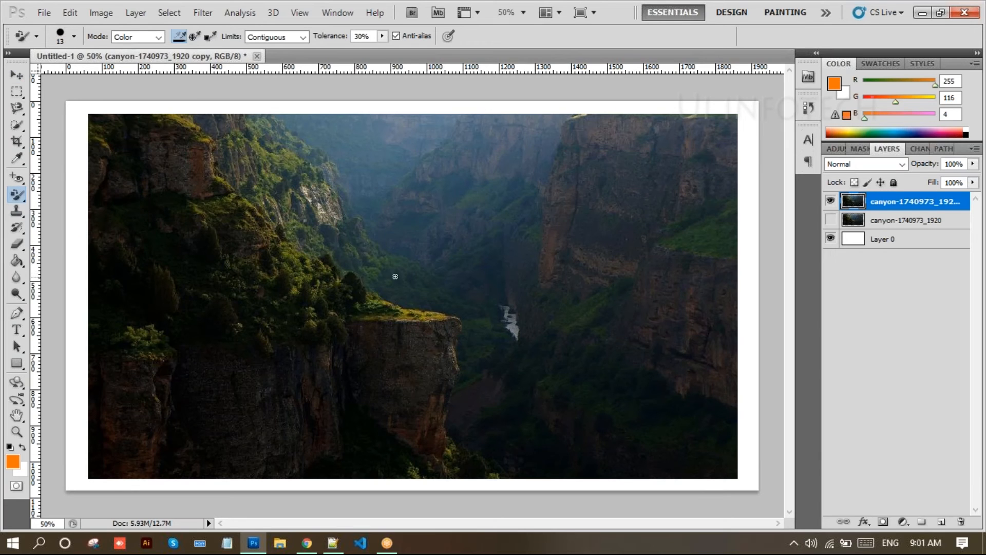
left_click(701, 242)
- Sample a dark green from the canyon as the foreground colour
key("i")
left_click(13, 462)
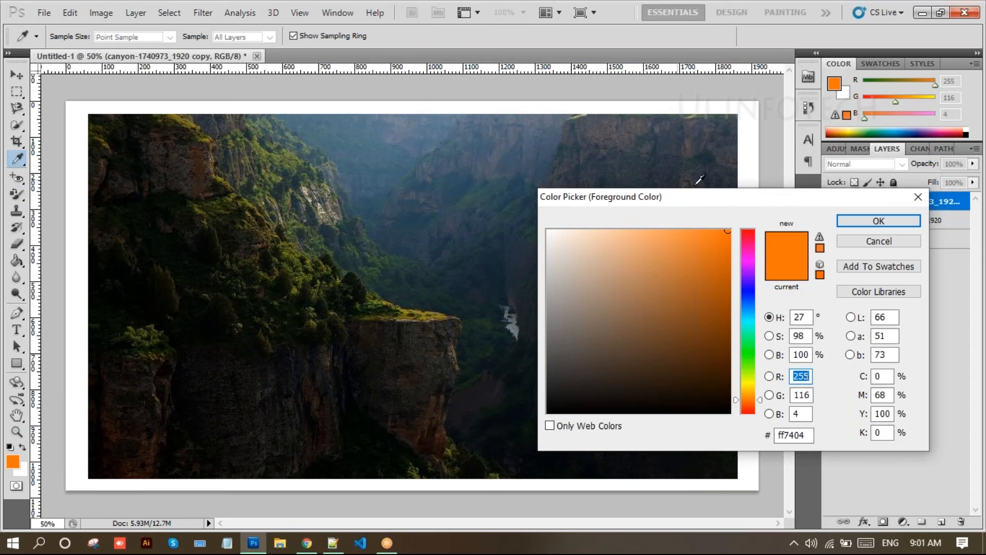
left_click_drag(698, 201, 629, 388)
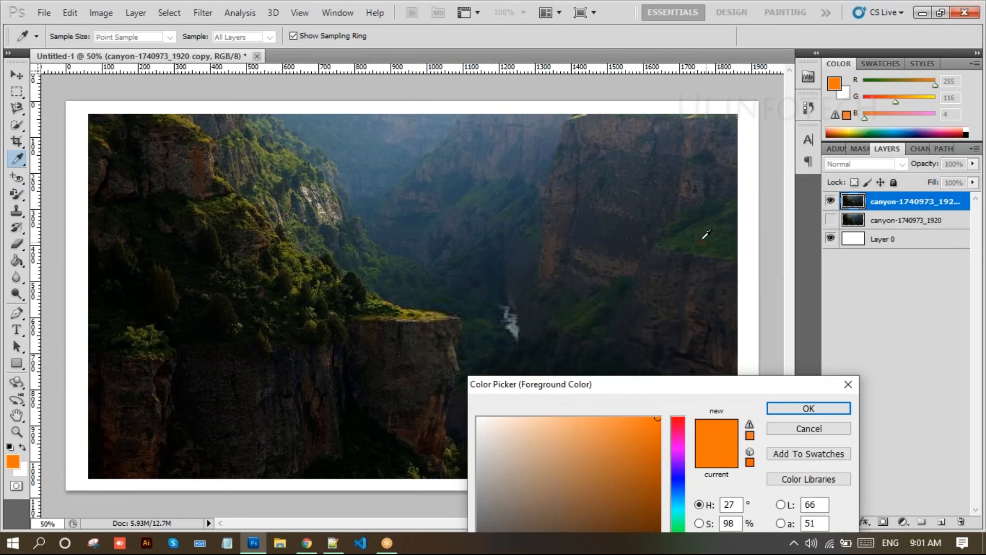
left_click(606, 294)
left_click(809, 408)
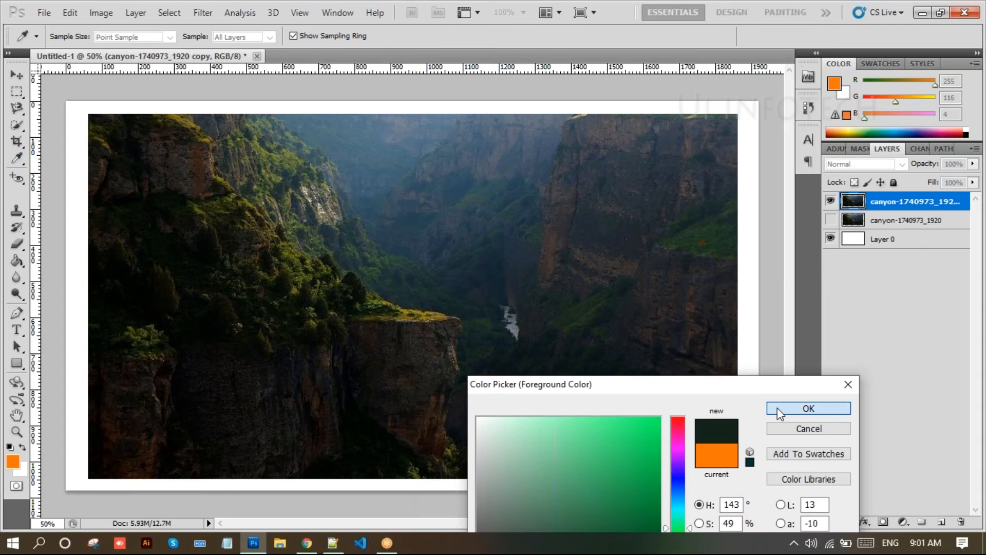
key("b")
left_click(159, 37)
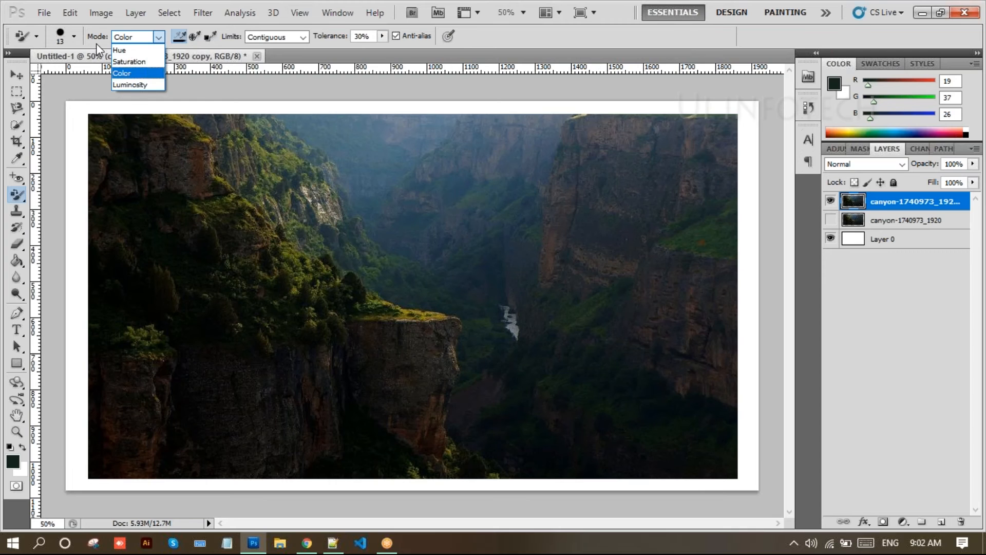
- Keep Color mode and Contiguous limits, raise tolerance to 37% and enlarge the brush
left_click(91, 77)
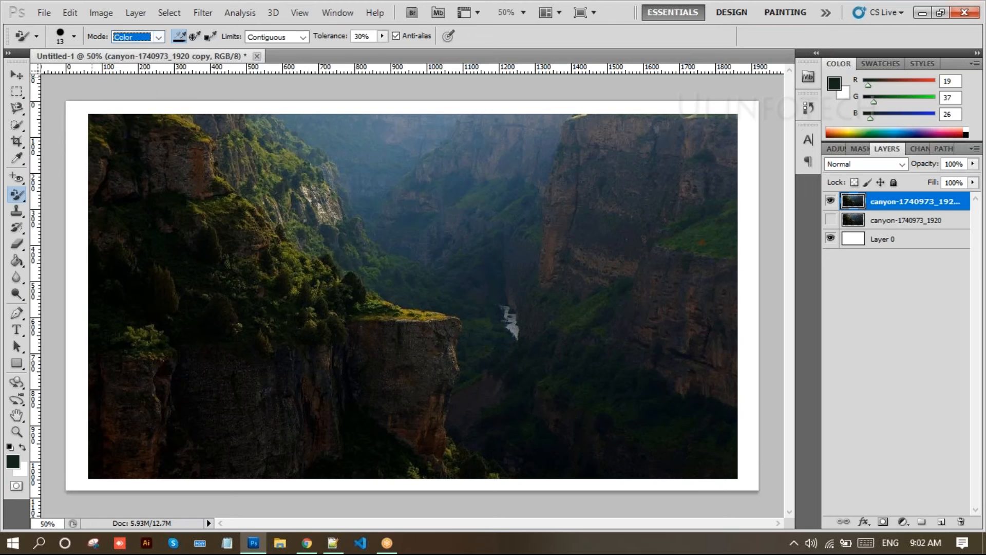
left_click(301, 38)
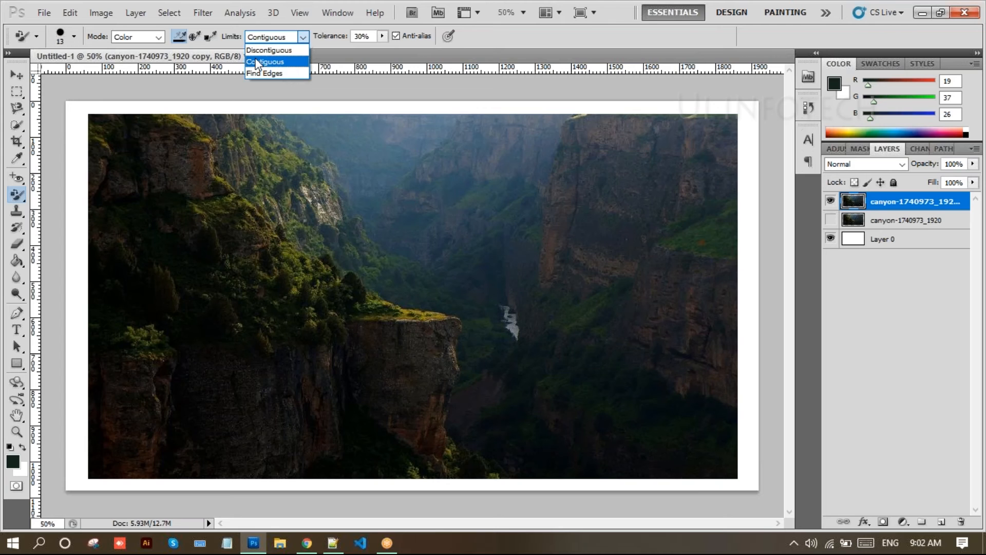
left_click(226, 82)
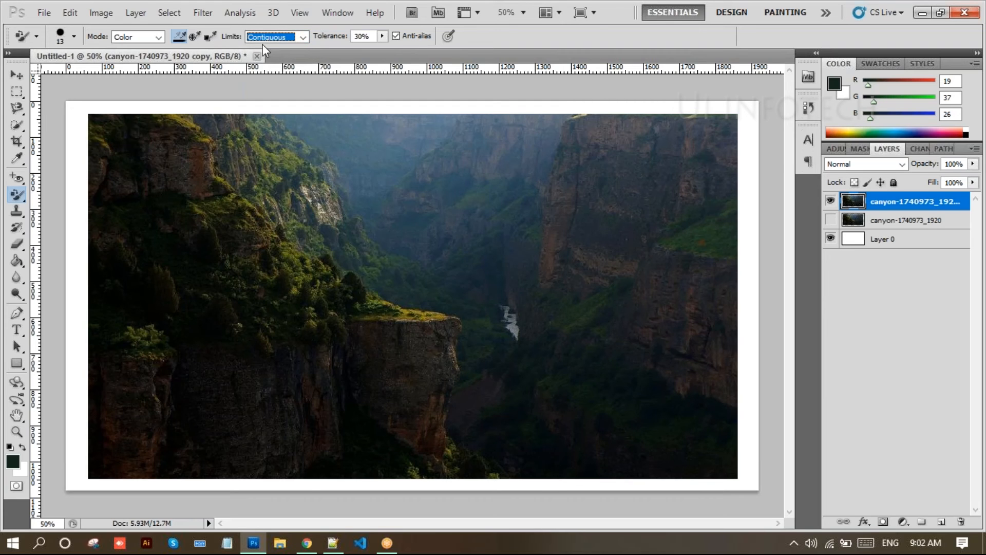
left_click(382, 36)
left_click_drag(383, 51, 388, 51)
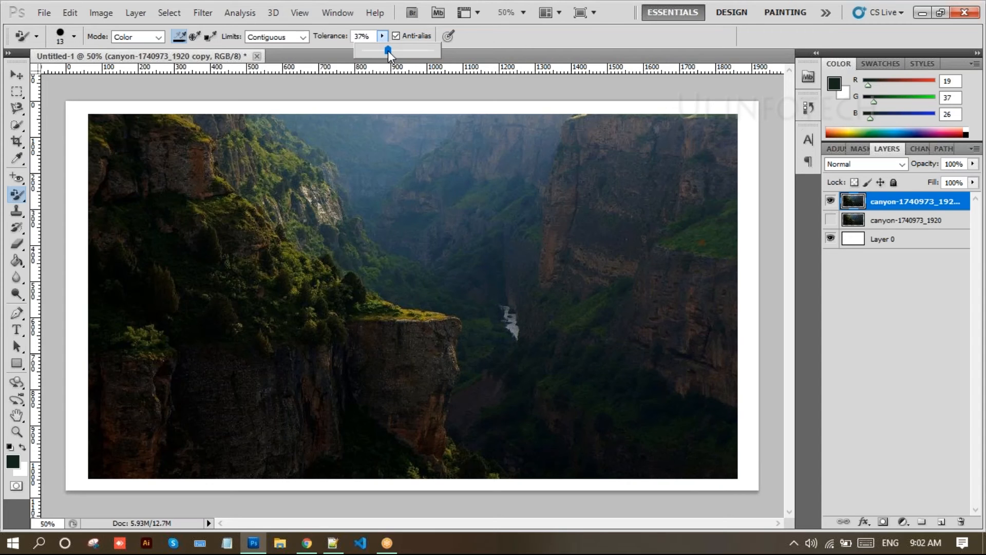
left_click(340, 53)
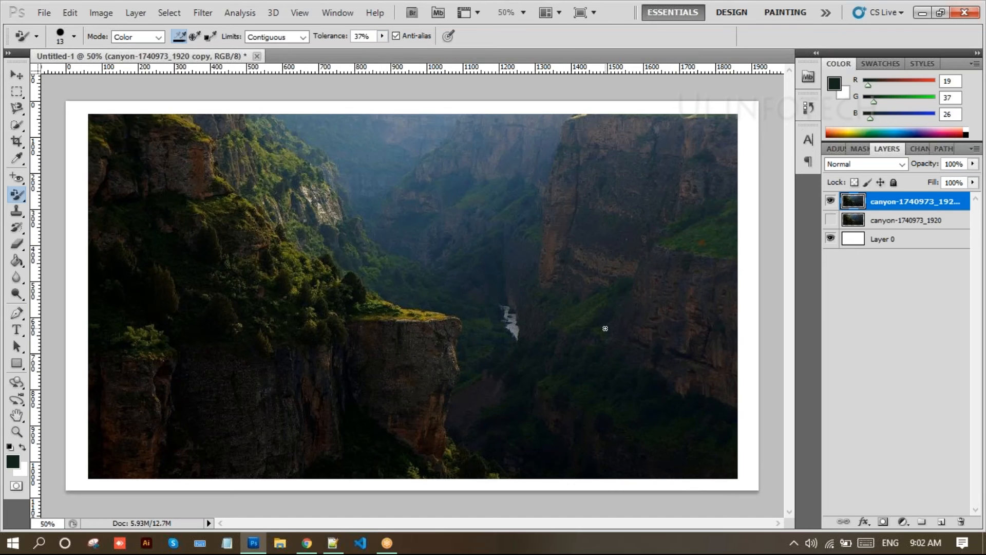
key("bracketright")
key("bracketright")
key("bracketright")
- Tint the right cliff green, then desaturate the left foliage in Saturation mode
mouse_move(577, 140)
left_mouse_down()
mouse_move(581, 224)
mouse_move(630, 147)
mouse_move(625, 250)
mouse_move(556, 274)
mouse_move(595, 207)
mouse_move(584, 286)
mouse_move(564, 313)
mouse_move(550, 204)
mouse_move(553, 251)
mouse_move(628, 147)
mouse_move(648, 205)
left_mouse_up()
left_click(156, 37)
left_click(154, 61)
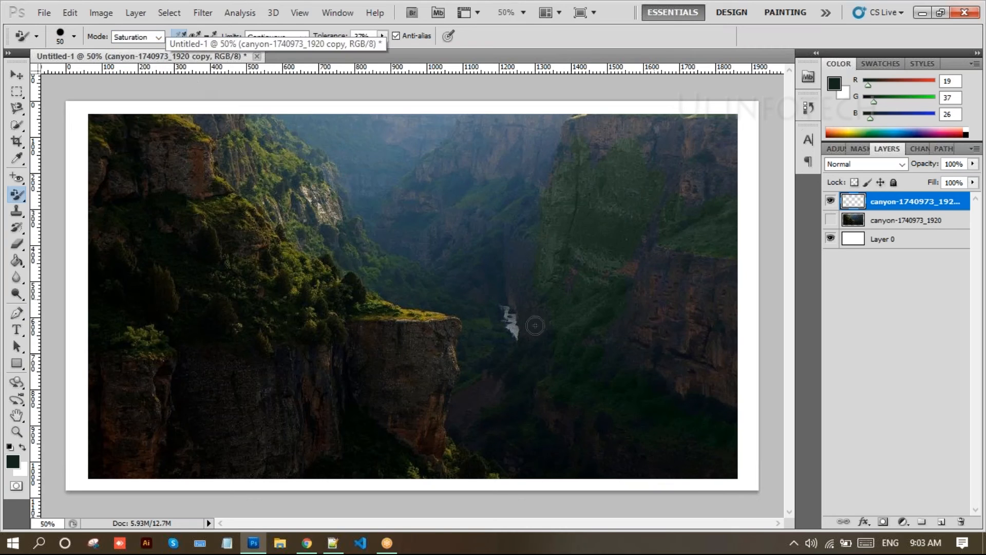
mouse_move(304, 289)
left_mouse_down()
mouse_move(334, 289)
mouse_move(351, 279)
mouse_move(346, 319)
mouse_move(379, 317)
mouse_move(280, 340)
mouse_move(441, 322)
mouse_move(416, 328)
mouse_move(369, 305)
mouse_move(399, 312)
mouse_move(300, 255)
mouse_move(303, 277)
mouse_move(281, 310)
mouse_move(181, 317)
mouse_move(183, 280)
mouse_move(260, 247)
mouse_move(325, 280)
mouse_move(365, 197)
mouse_move(430, 251)
mouse_move(595, 477)
mouse_move(565, 465)
left_mouse_up()
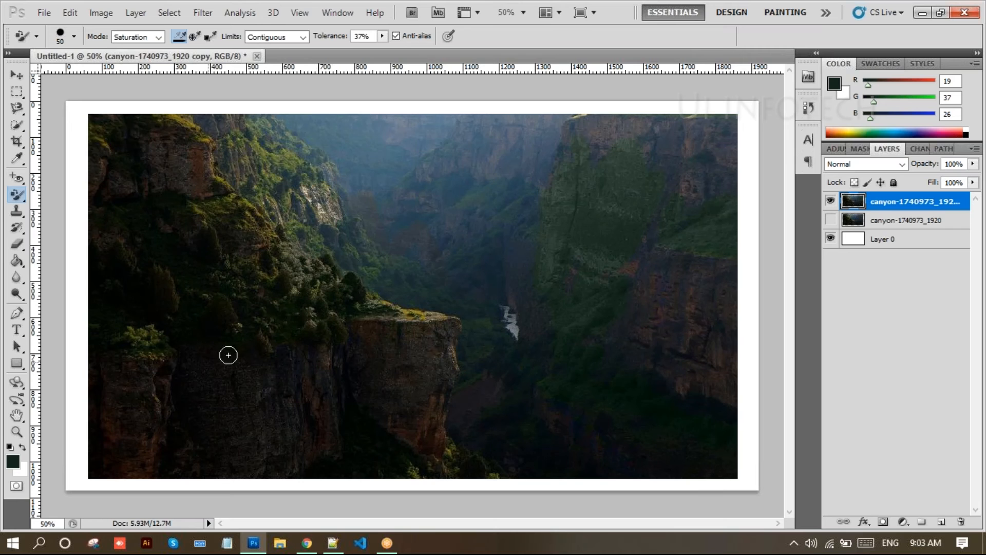
left_click(15, 462)
left_click_drag(648, 389, 662, 189)
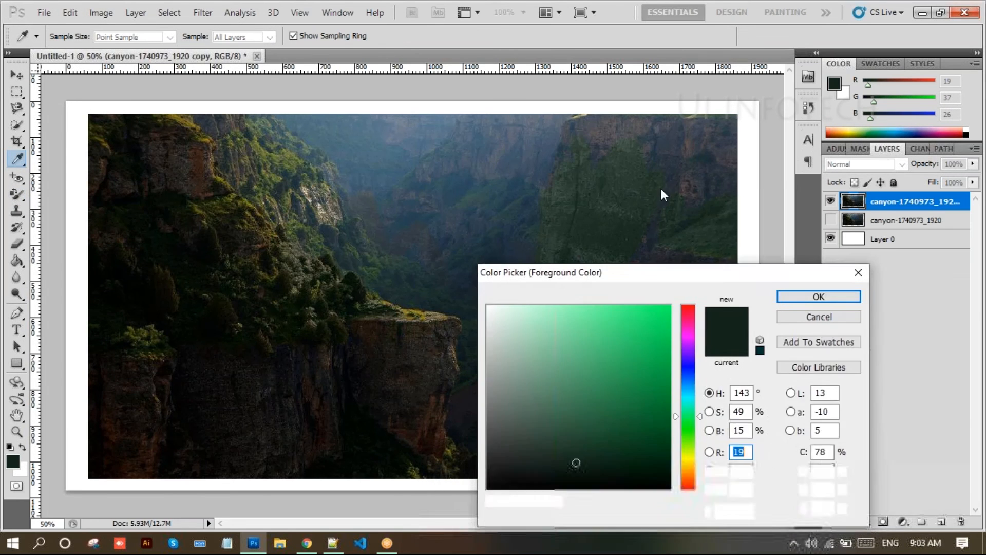
- Set the foreground colour to bright green 0fcf00
left_click_drag(670, 260, 687, 238)
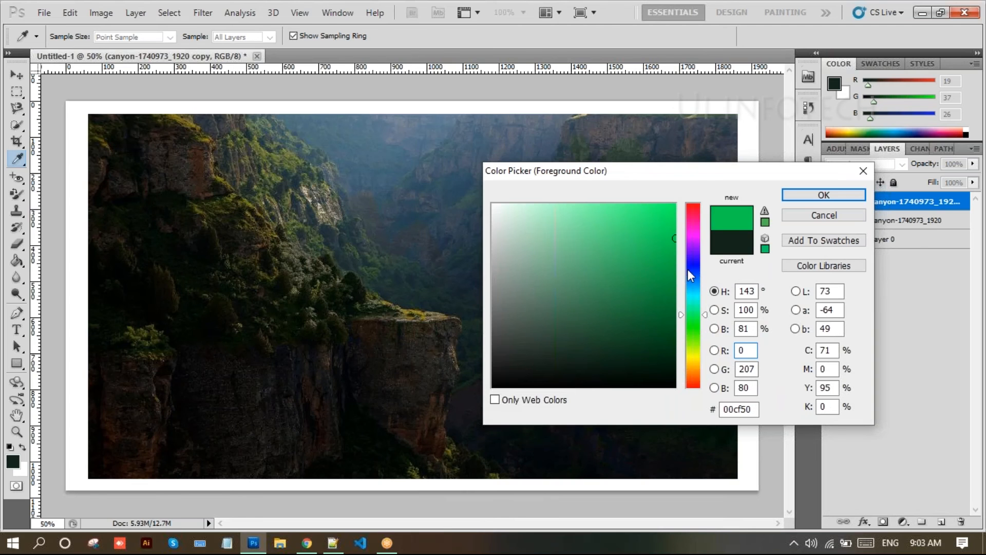
left_click_drag(693, 316, 694, 329)
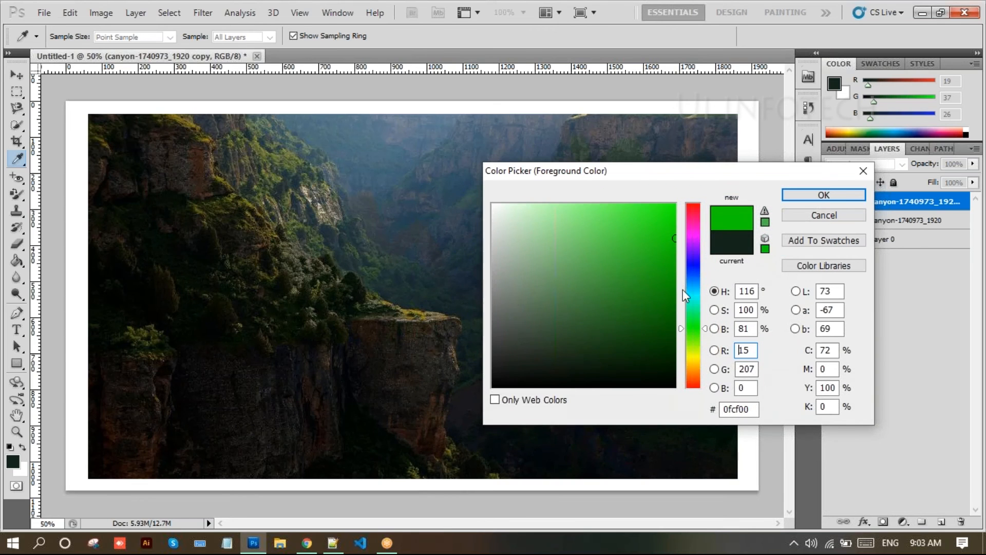
left_click(824, 195)
- Brush colour streaks across the canyon centre and the upper-left cliff foliage
key("o")
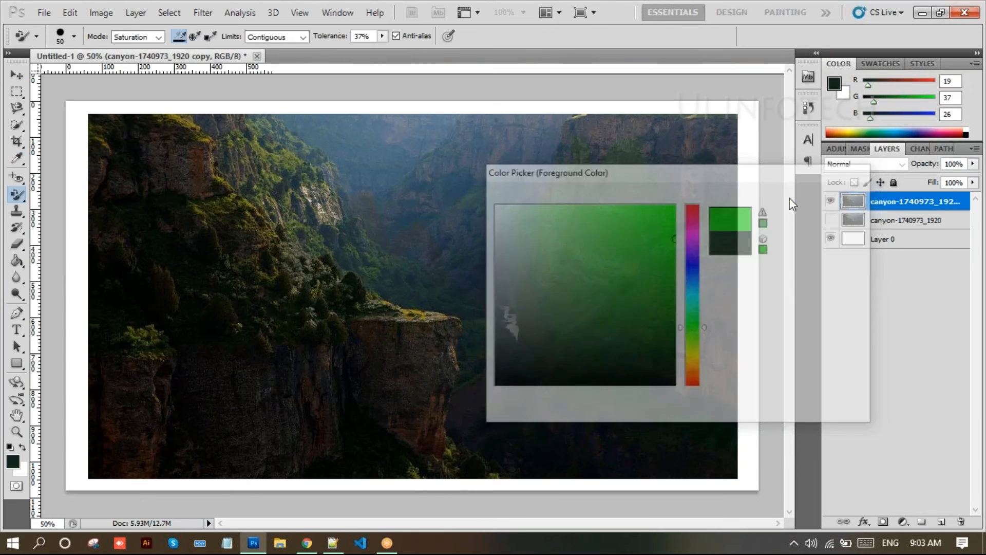
mouse_move(418, 247)
left_mouse_down()
mouse_move(466, 241)
mouse_move(483, 222)
mouse_move(465, 202)
mouse_move(431, 197)
mouse_move(338, 233)
mouse_move(465, 158)
mouse_move(359, 190)
mouse_move(245, 246)
mouse_move(256, 254)
mouse_move(314, 226)
mouse_move(293, 252)
left_mouse_up()
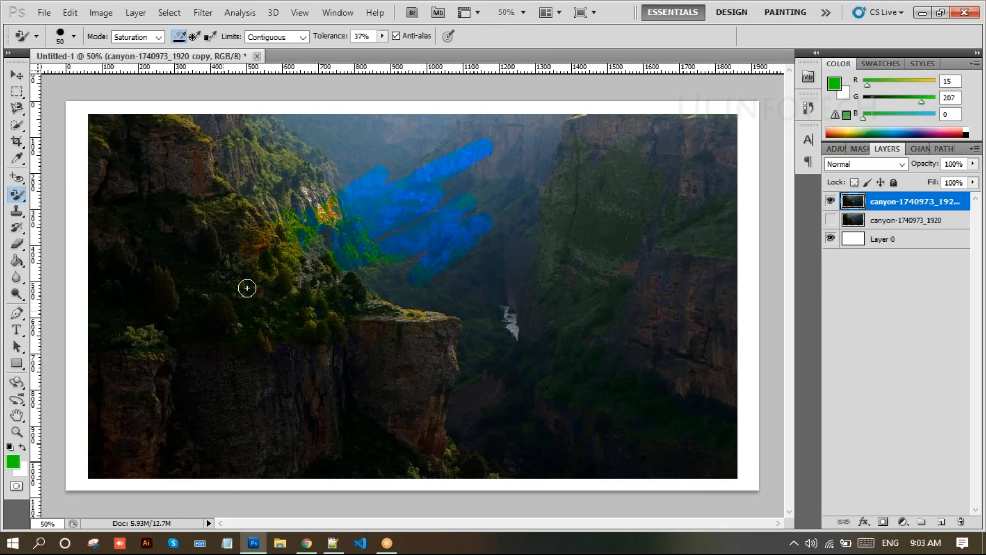
mouse_move(137, 266)
left_mouse_down()
mouse_move(187, 239)
mouse_move(171, 230)
mouse_move(270, 162)
mouse_move(232, 190)
mouse_move(265, 180)
mouse_move(277, 196)
mouse_move(237, 215)
mouse_move(296, 159)
mouse_move(277, 145)
mouse_move(276, 129)
mouse_move(295, 184)
mouse_move(385, 288)
mouse_move(400, 263)
mouse_move(406, 280)
mouse_move(415, 276)
mouse_move(407, 289)
mouse_move(460, 291)
mouse_move(440, 302)
mouse_move(462, 256)
mouse_move(489, 266)
mouse_move(468, 315)
mouse_move(469, 364)
mouse_move(451, 393)
mouse_move(470, 326)
mouse_move(586, 285)
mouse_move(607, 318)
mouse_move(618, 315)
mouse_move(611, 252)
mouse_move(630, 199)
mouse_move(595, 222)
mouse_move(622, 175)
mouse_move(573, 169)
mouse_move(549, 236)
mouse_move(595, 220)
mouse_move(639, 251)
mouse_move(610, 278)
mouse_move(707, 219)
mouse_move(700, 237)
mouse_move(728, 220)
mouse_move(725, 249)
mouse_move(731, 234)
mouse_move(132, 290)
mouse_move(163, 305)
mouse_move(186, 299)
mouse_move(160, 317)
mouse_move(209, 325)
mouse_move(457, 315)
mouse_move(354, 300)
mouse_move(245, 322)
mouse_move(241, 312)
mouse_move(329, 272)
left_mouse_up()
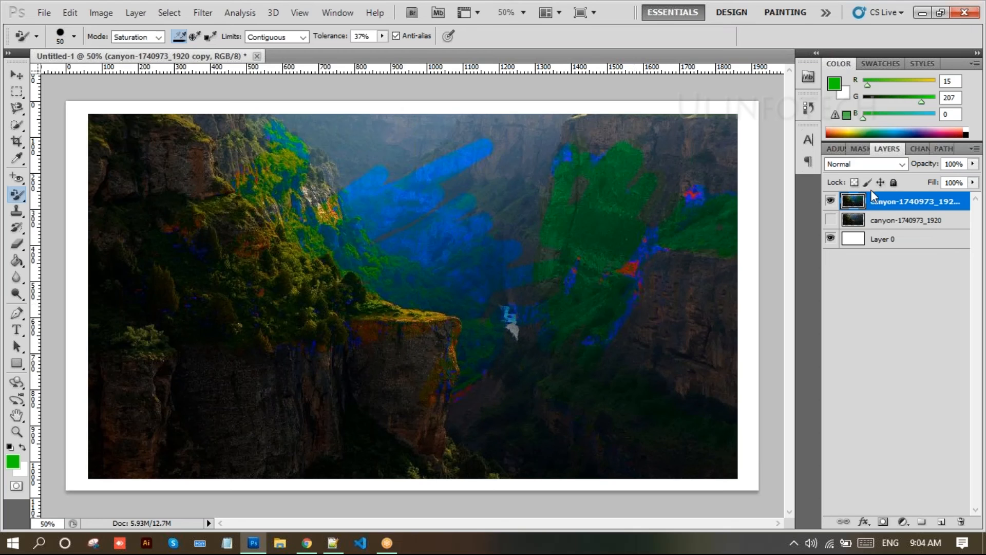
- Delete the canyon layer and its copy, leaving only blank Layer 0
key("Delete")
key("Delete")
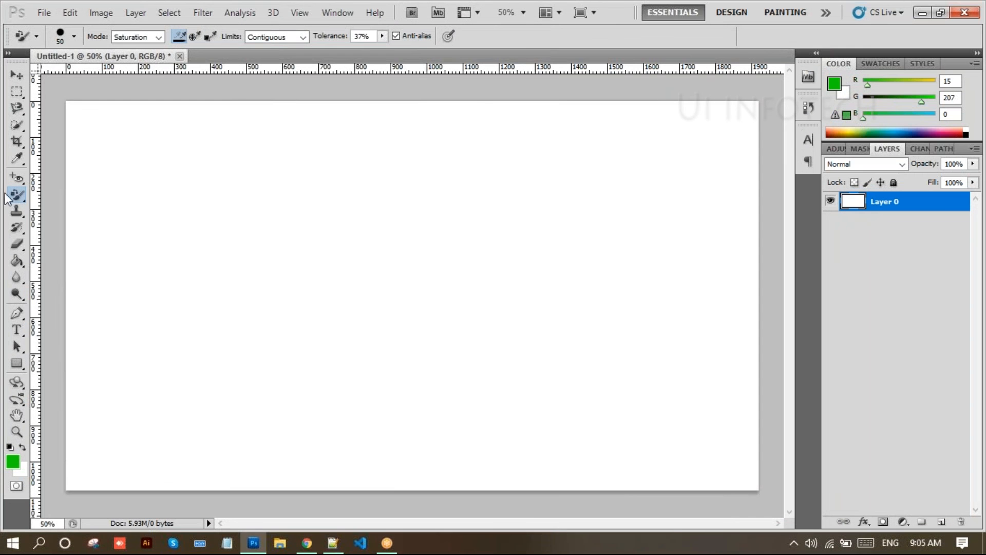
- Switch to the Mixer Brush and place the 2963528_orig portrait on the canvas
right_click(17, 194)
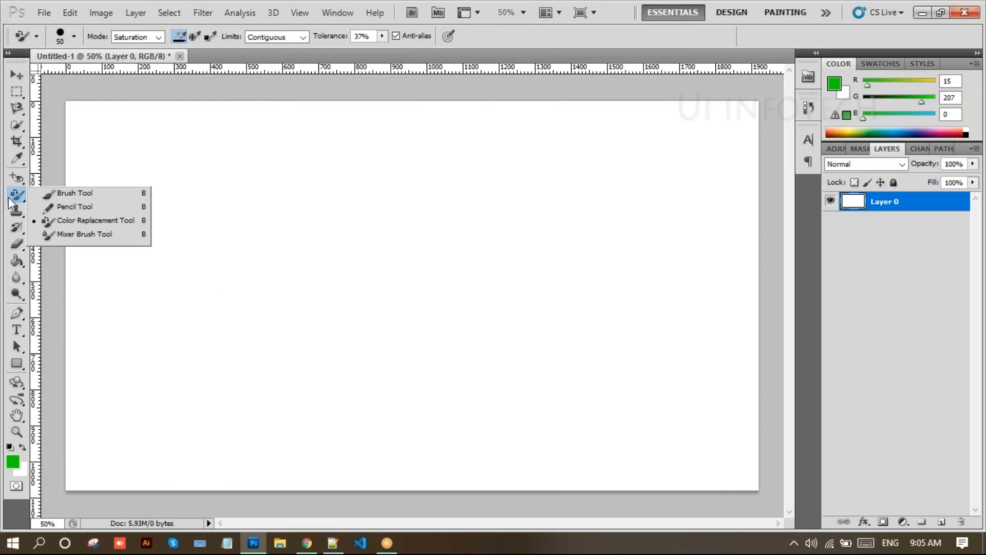
left_click(81, 236)
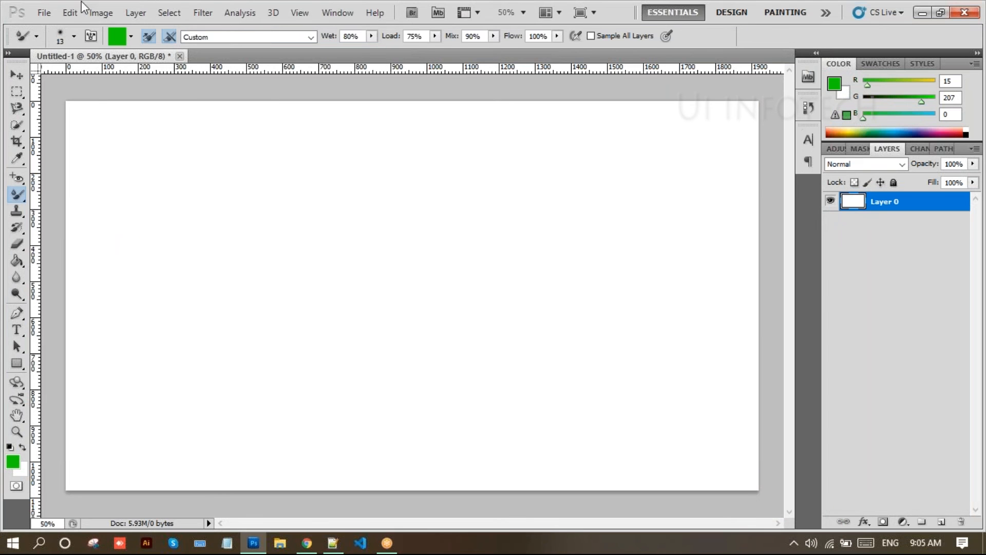
left_click(44, 14)
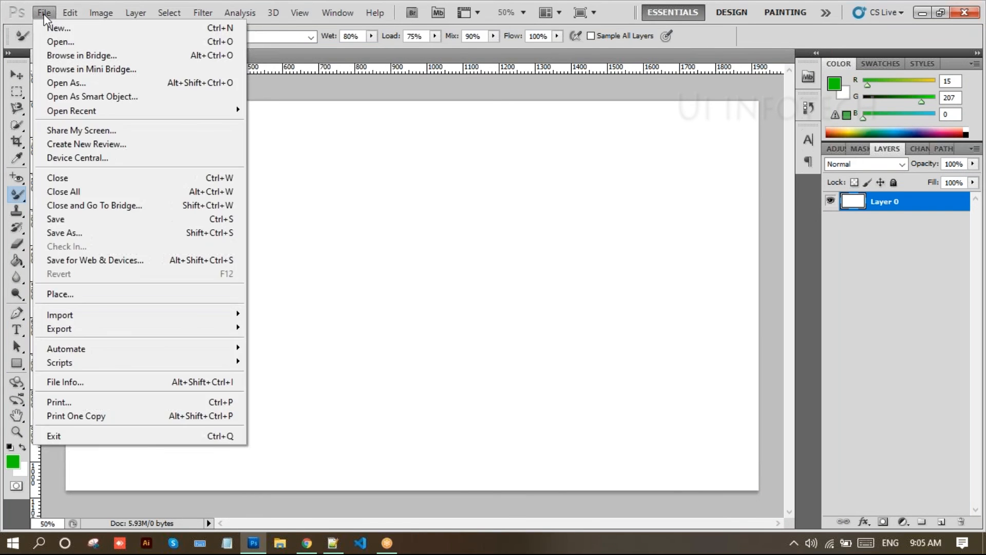
left_click(102, 295)
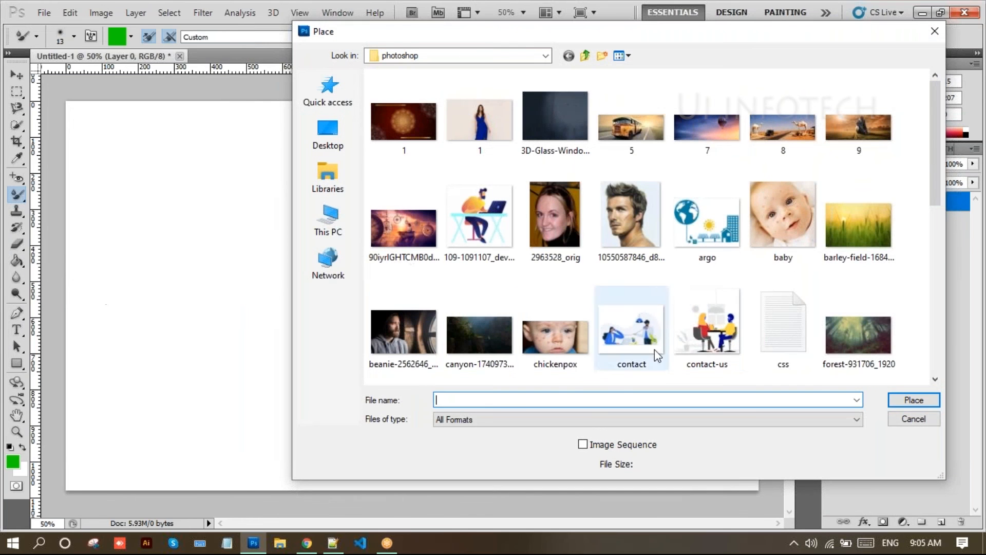
left_click(781, 230)
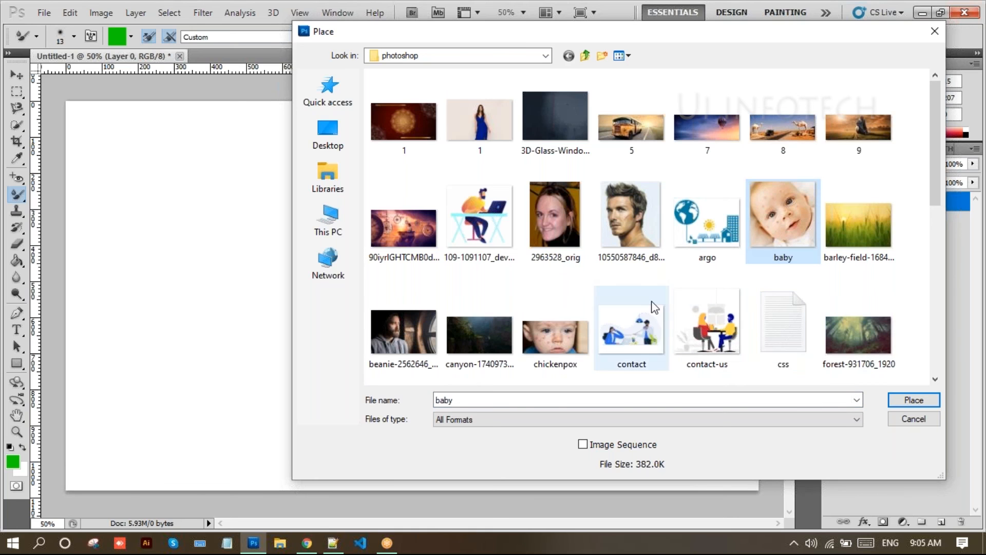
left_click(556, 231)
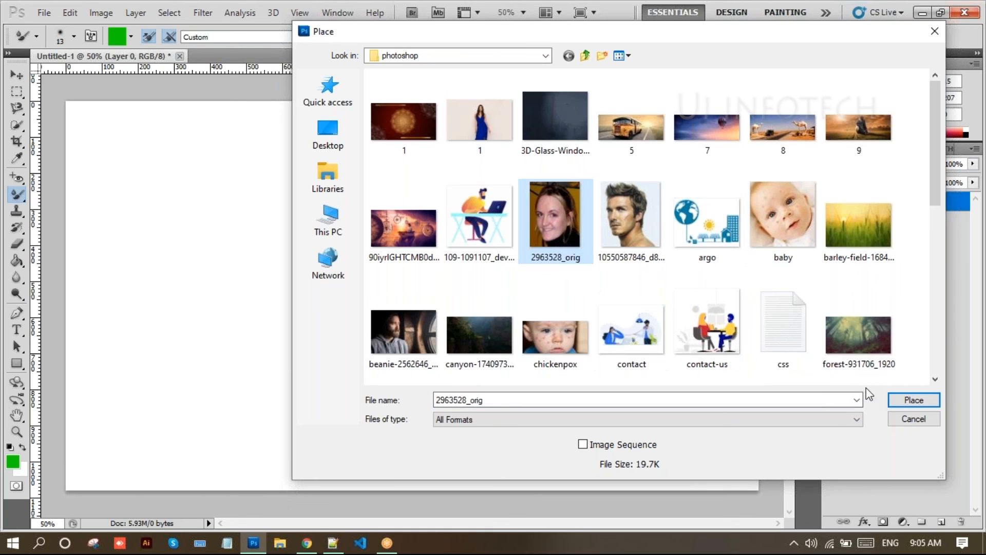
left_click(898, 400)
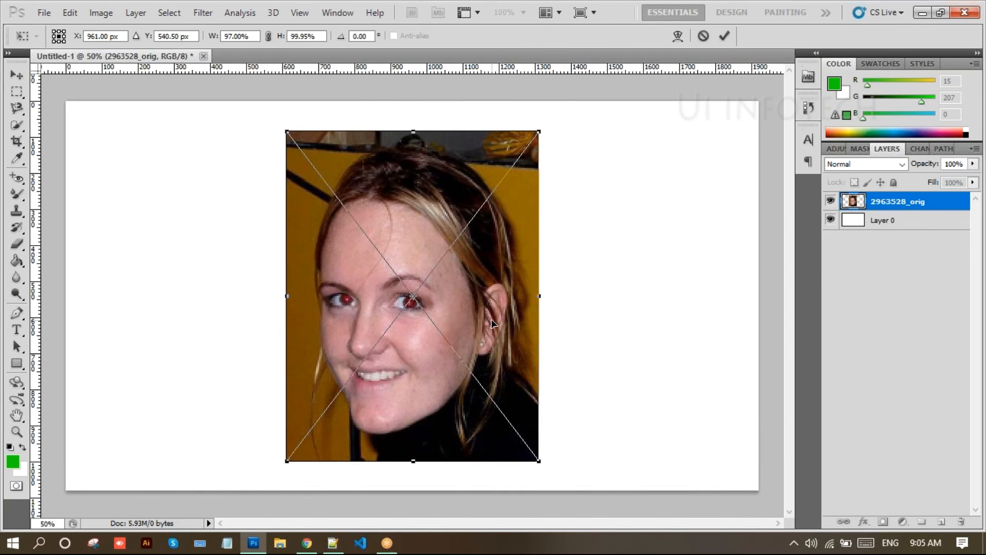
key("Return")
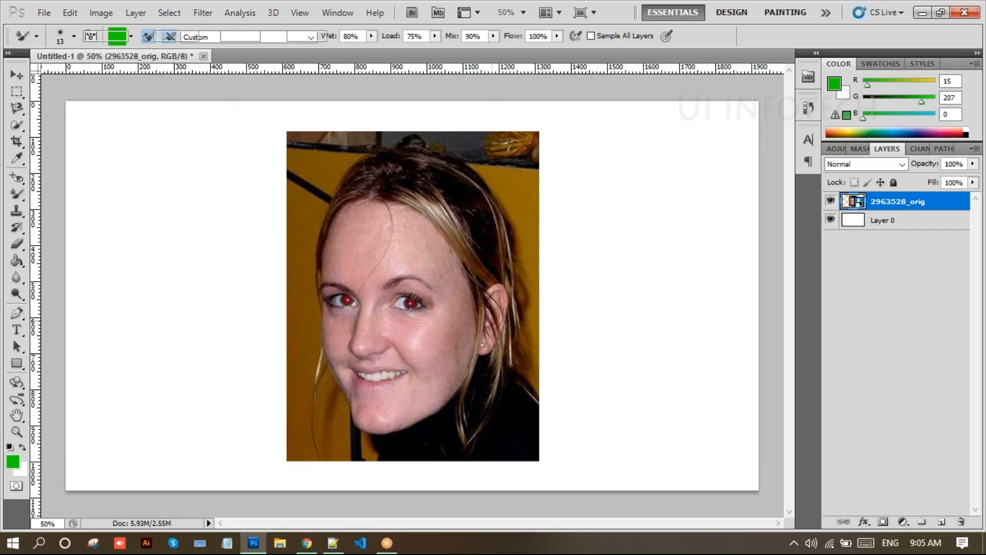
- Enlarge the portrait to about 108% by 111% with Free Transform
key("ctrl+t")
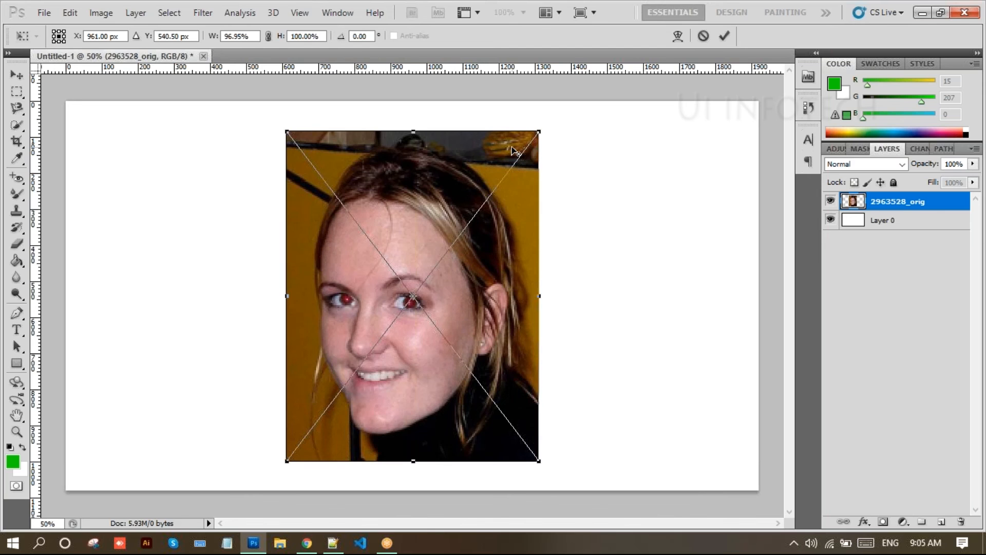
left_click_drag(537, 132, 557, 115)
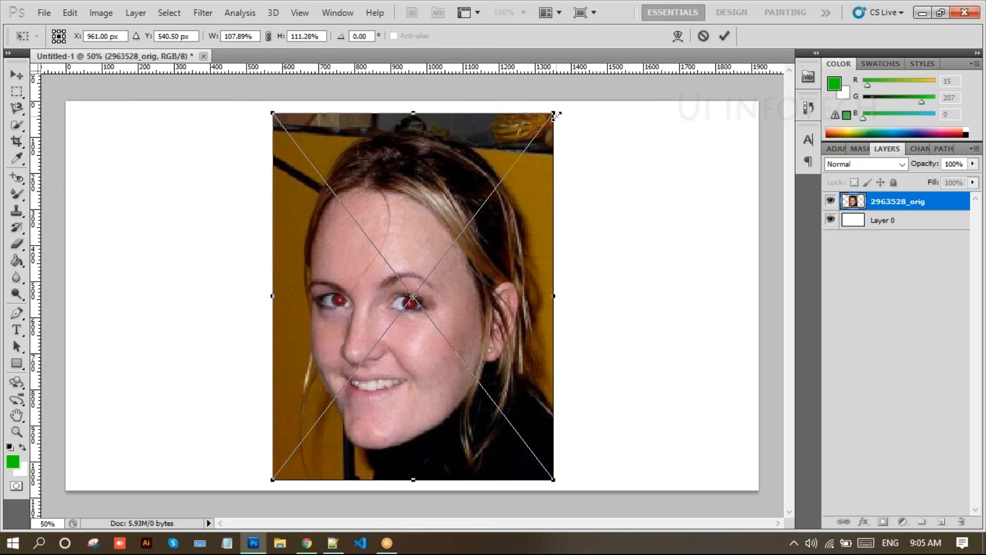
key("b")
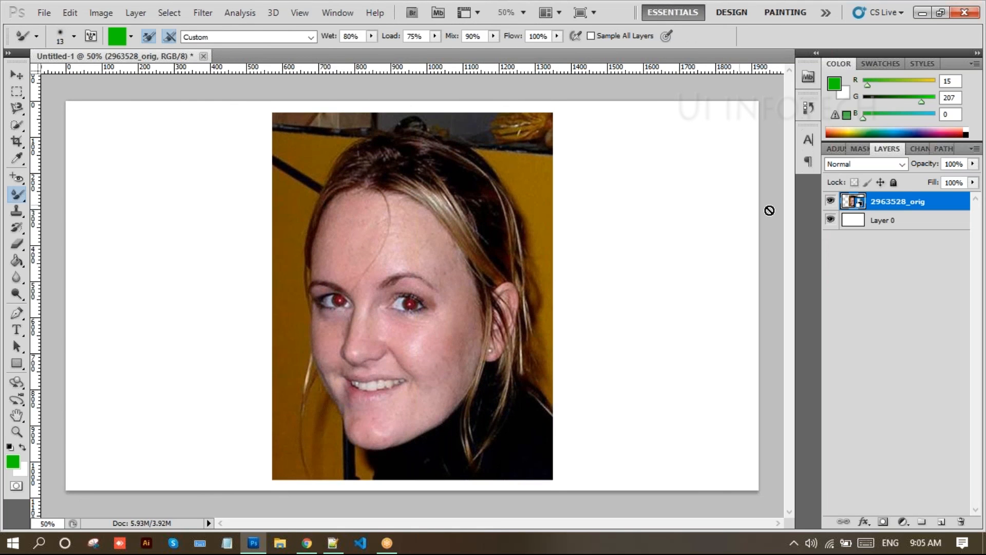
right_click(904, 200)
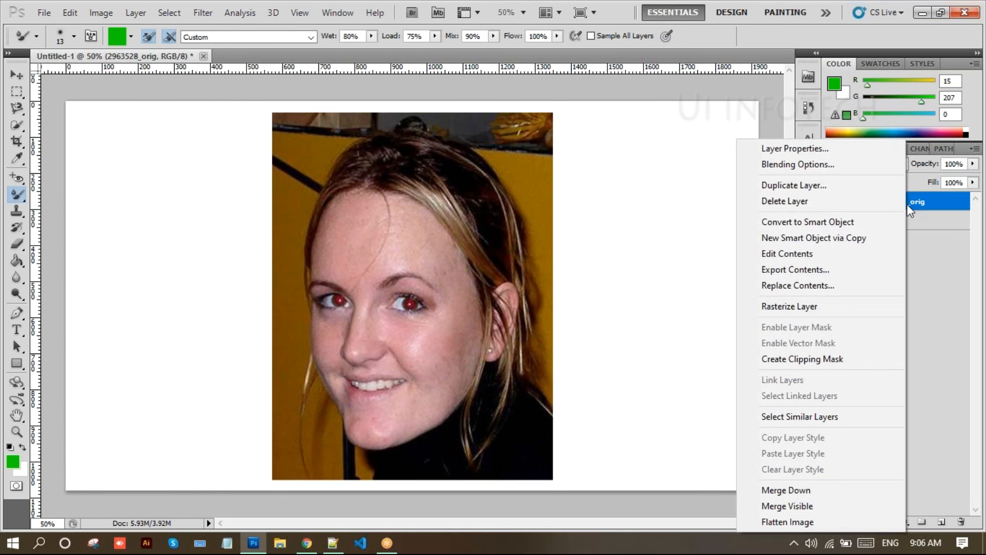
- Rasterize the portrait layer and duplicate it as '2963528_orig copy' above the original
left_click(845, 306)
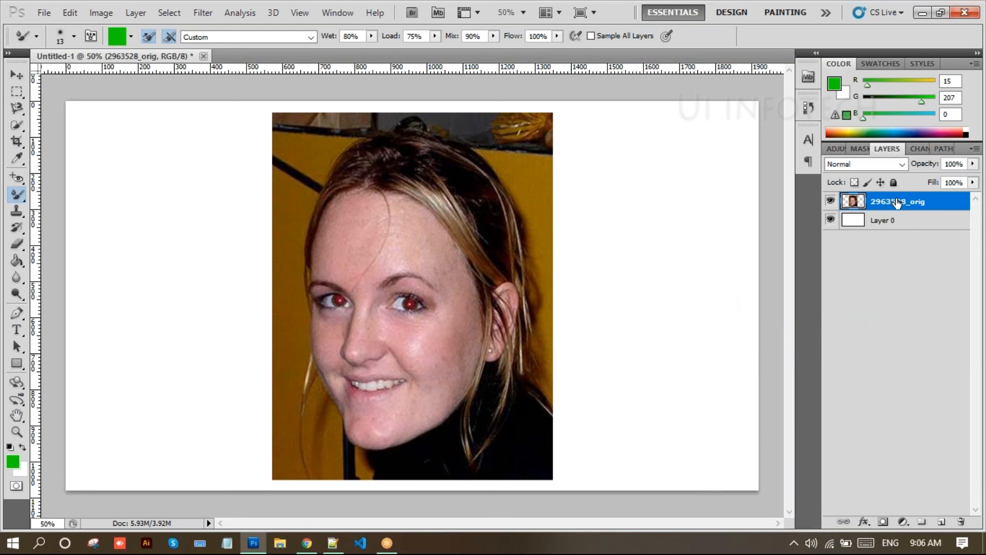
right_click(895, 202)
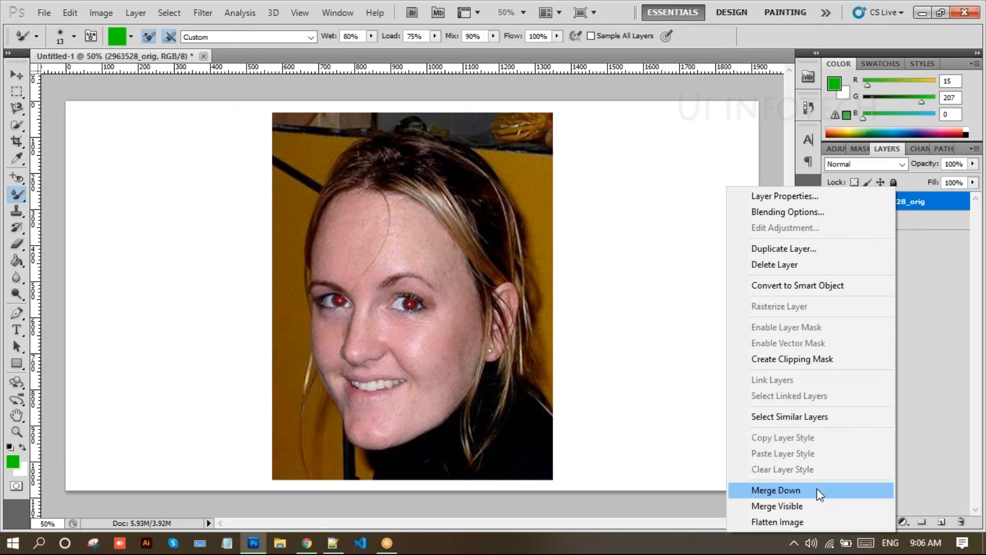
left_click(924, 289)
right_click(896, 210)
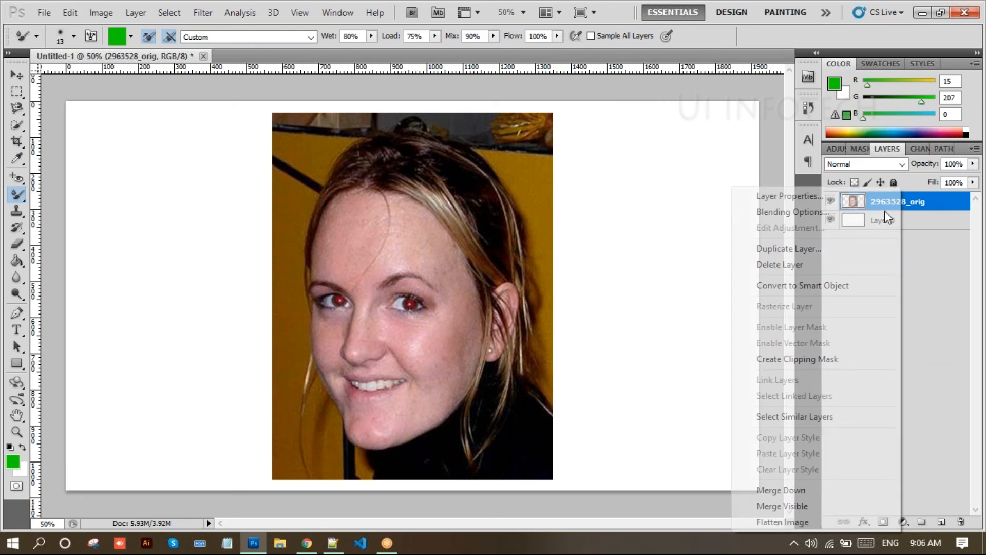
left_click(788, 250)
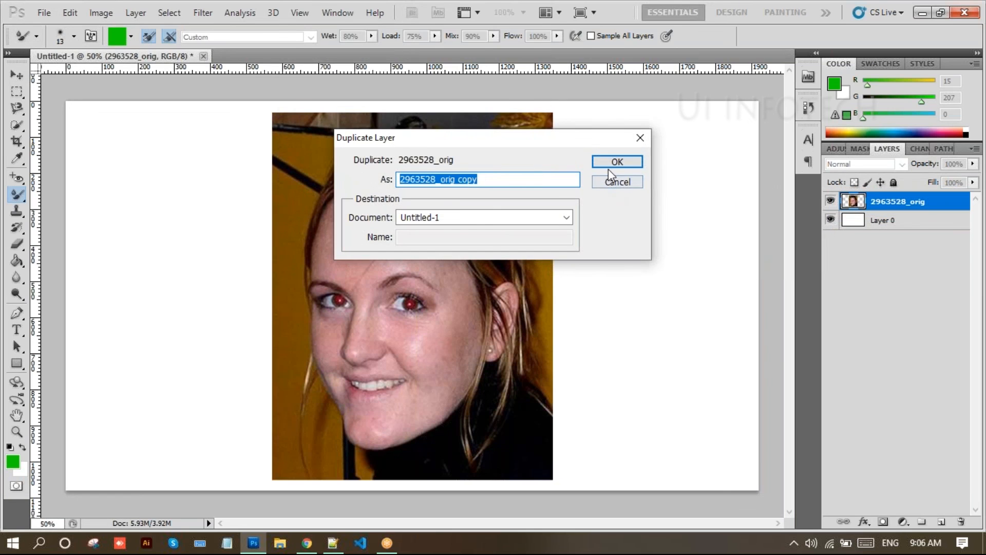
left_click(617, 161)
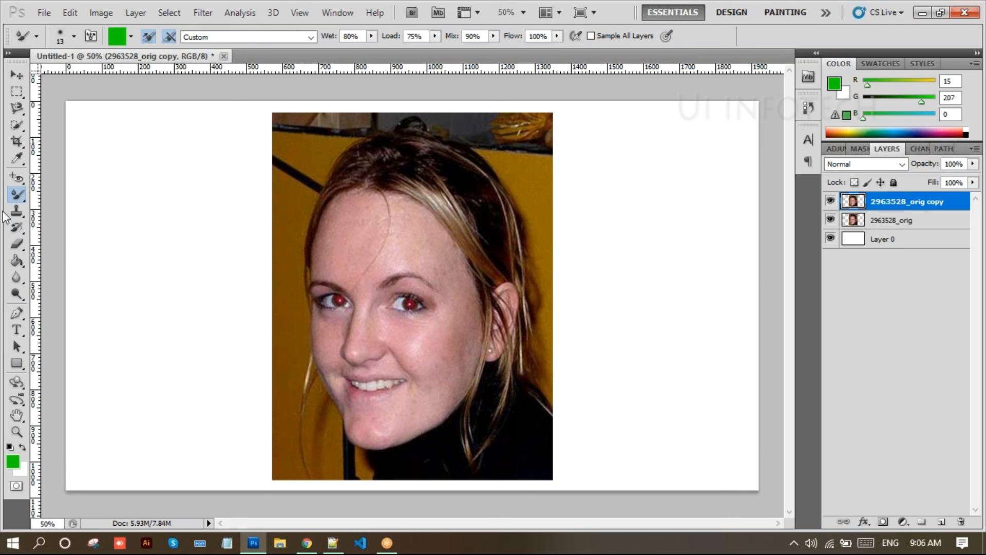
- Darken the red pupils of both eyes with the Red Eye Tool at 50% pupil size and darken
left_click_drag(17, 177, 47, 180)
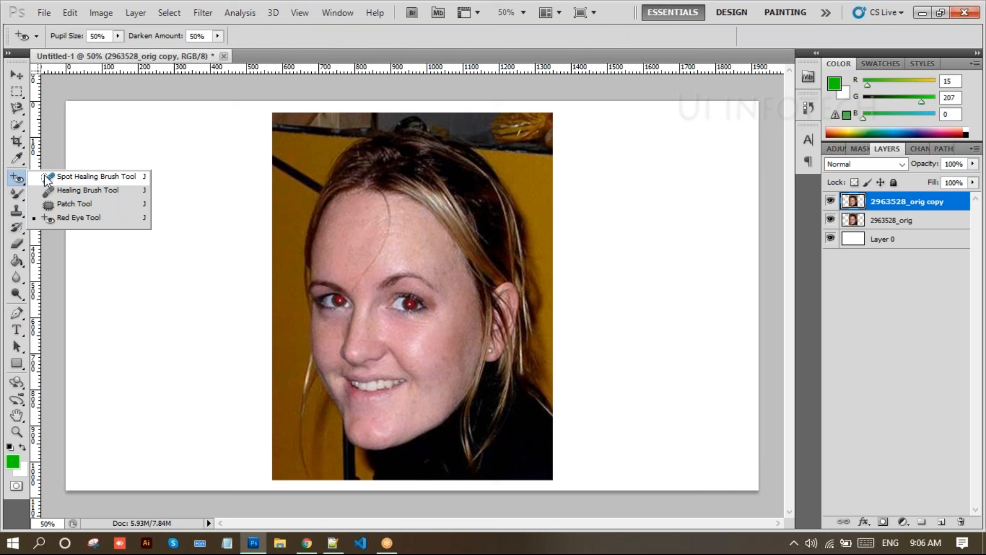
left_click(69, 218)
left_click(408, 303)
left_click(409, 304)
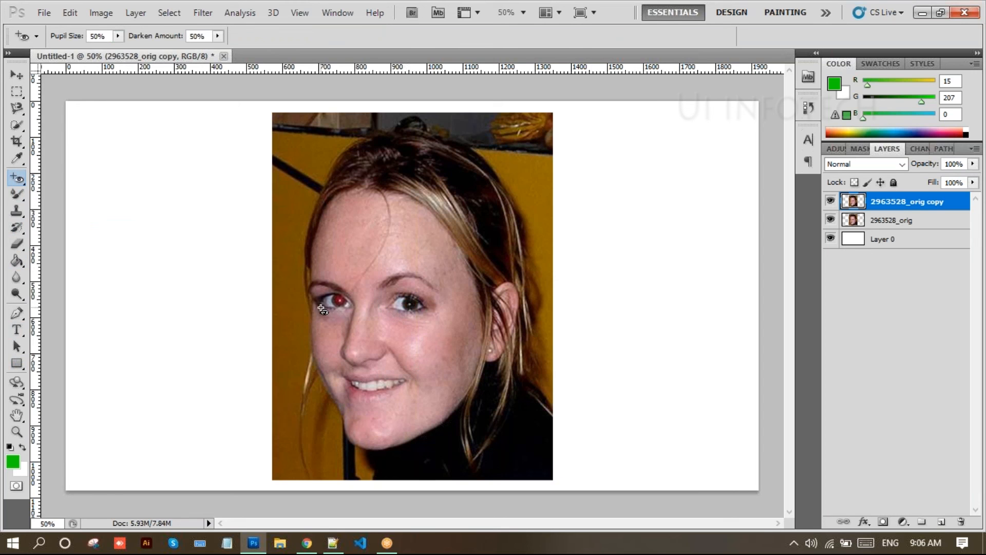
left_click(339, 301)
left_click(13, 198)
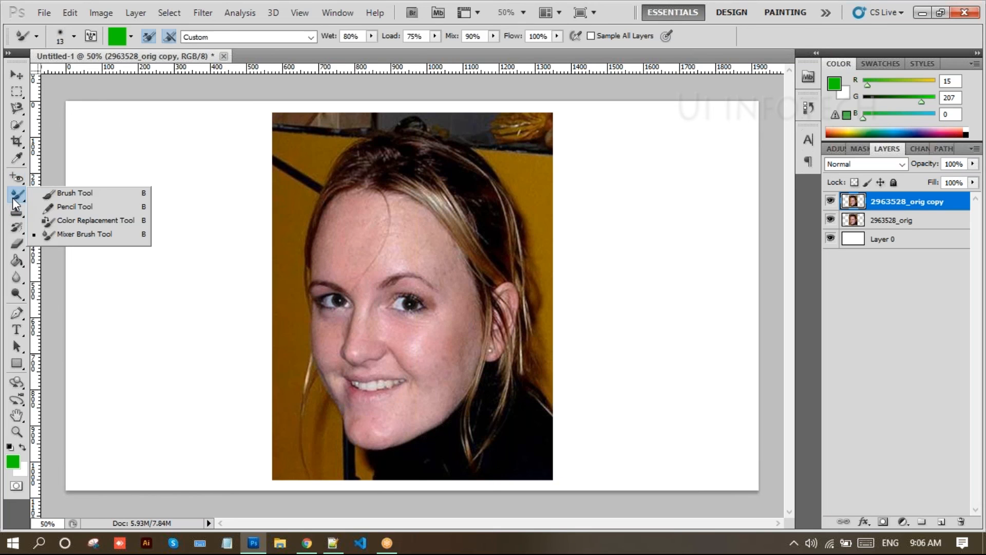
- Select the Mixer Brush, clean it, enlarge it to 100, and keep the Custom blend preset
left_click(66, 236)
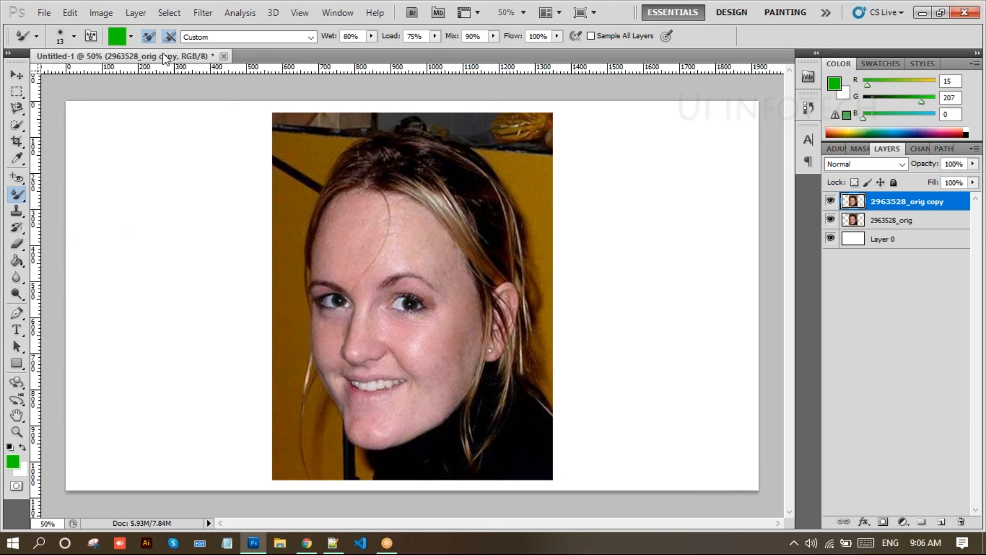
left_click(132, 36)
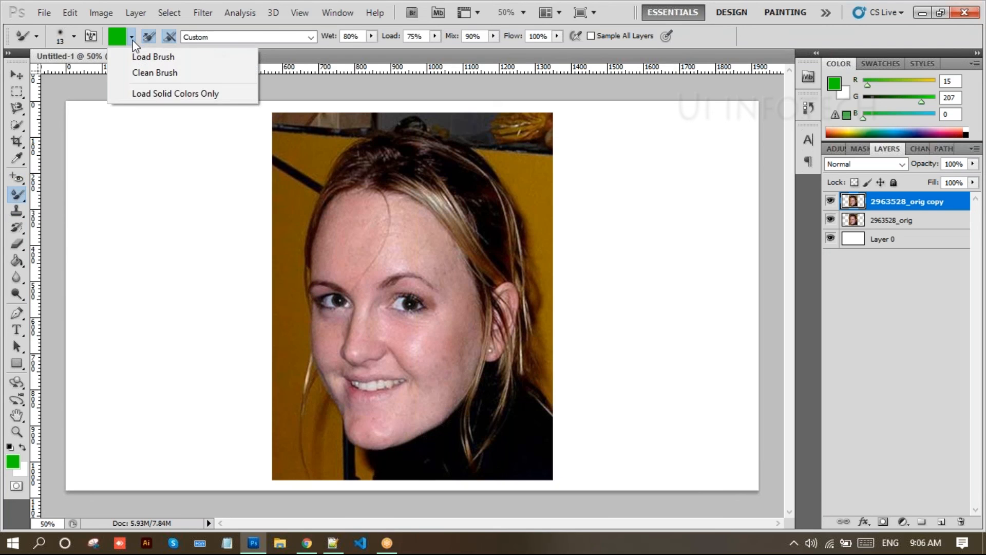
left_click(143, 73)
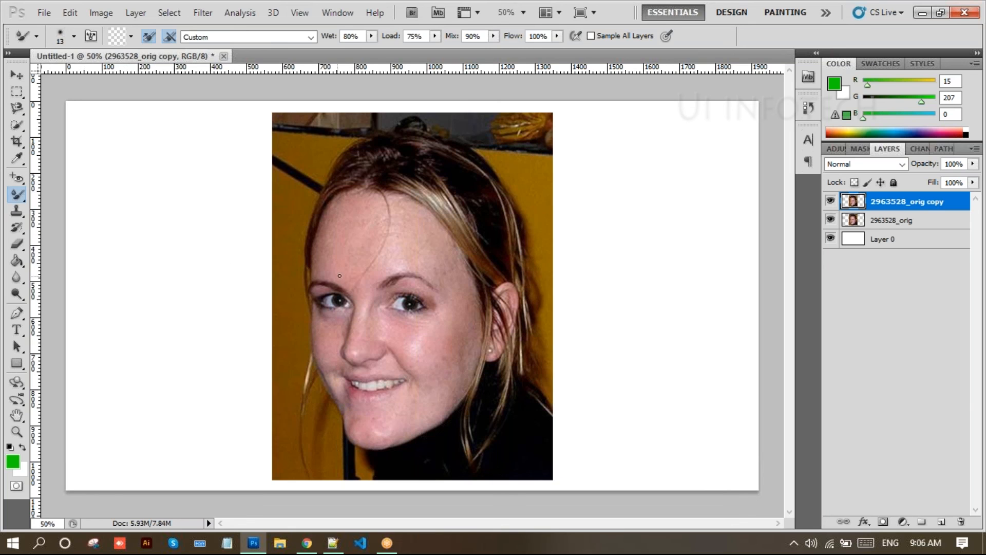
key("bracketright")
left_click(132, 37)
left_click(136, 72)
left_click(307, 37)
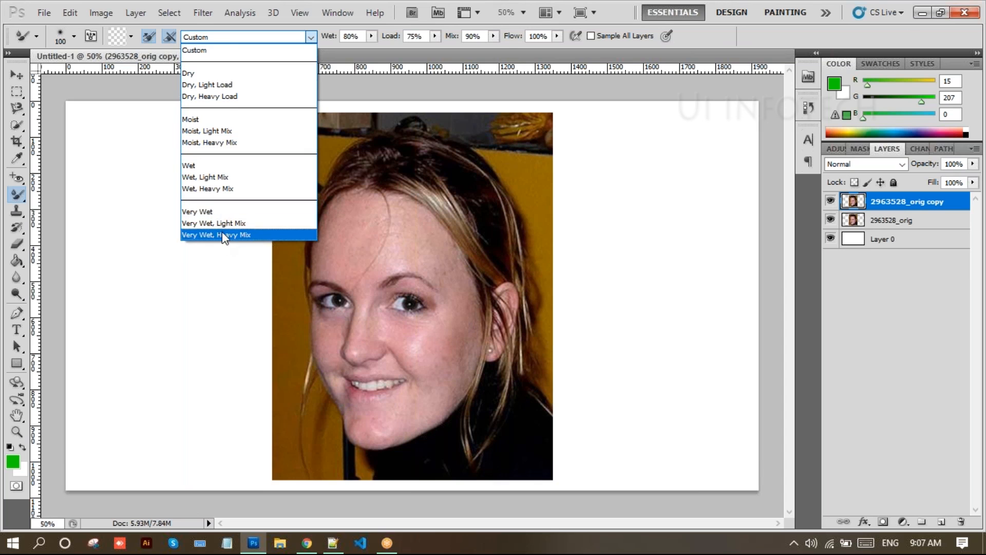
left_click(208, 50)
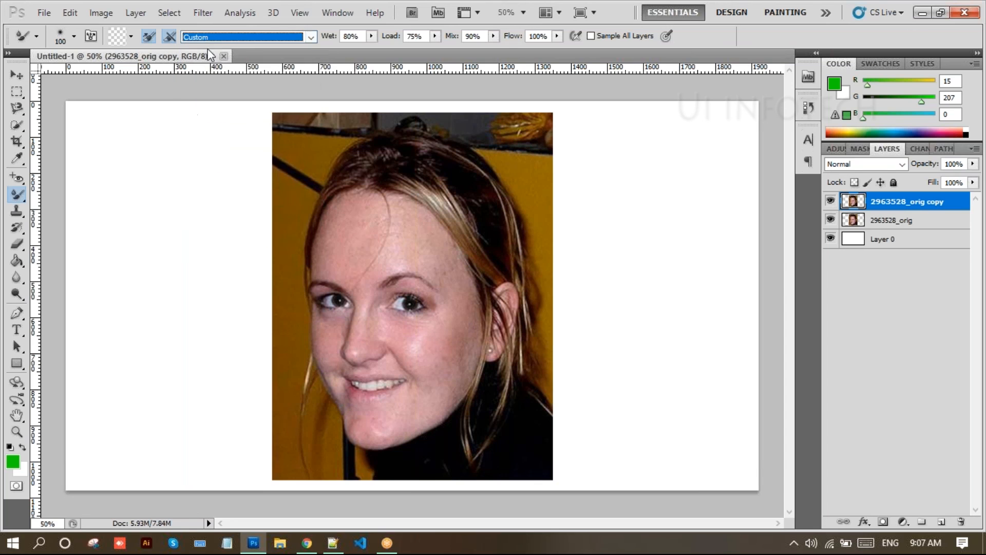
left_click(370, 36)
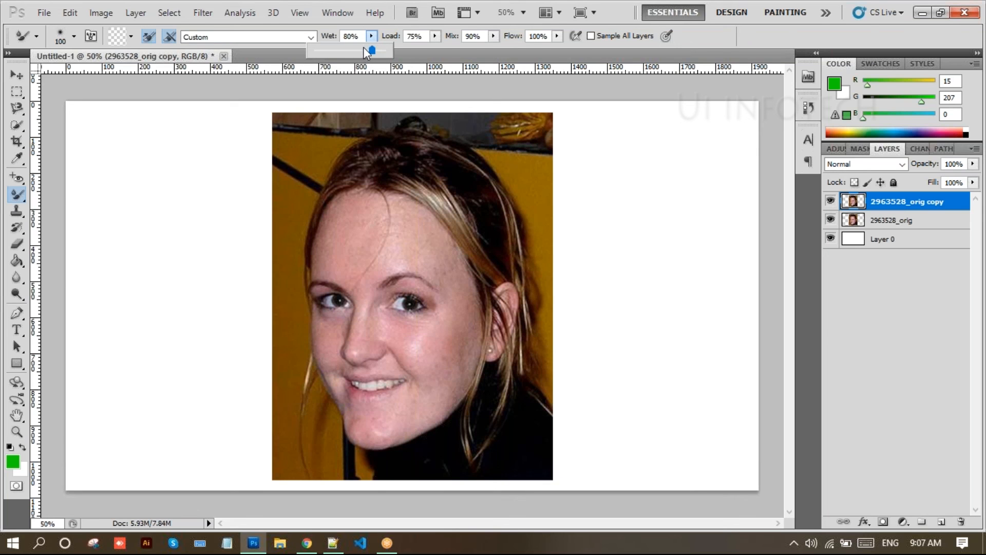
- Try a test stroke on the forehead, undo it, and clean the brush
left_click(334, 228)
mouse_move(334, 228)
left_mouse_down()
mouse_move(350, 250)
mouse_move(361, 232)
mouse_move(369, 255)
mouse_move(359, 219)
mouse_move(332, 263)
mouse_move(351, 267)
mouse_move(386, 244)
mouse_move(395, 221)
mouse_move(423, 253)
mouse_move(406, 254)
mouse_move(399, 233)
mouse_move(426, 236)
left_mouse_up()
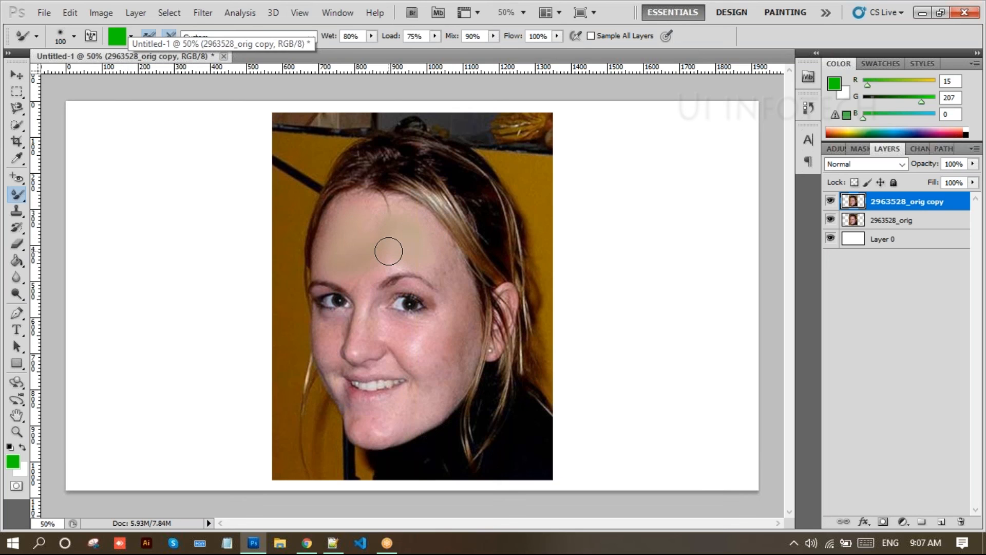
key("ctrl+z")
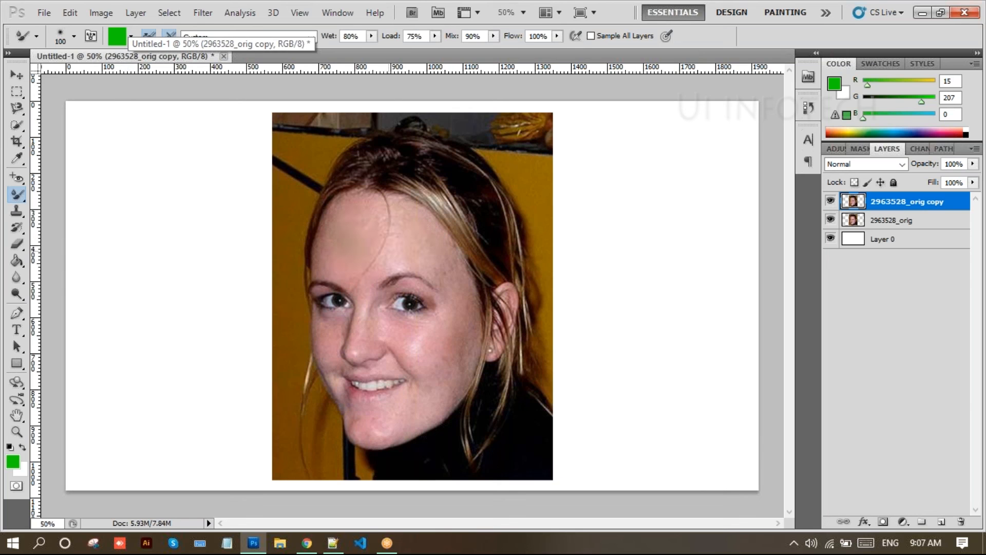
key("ctrl+alt+z")
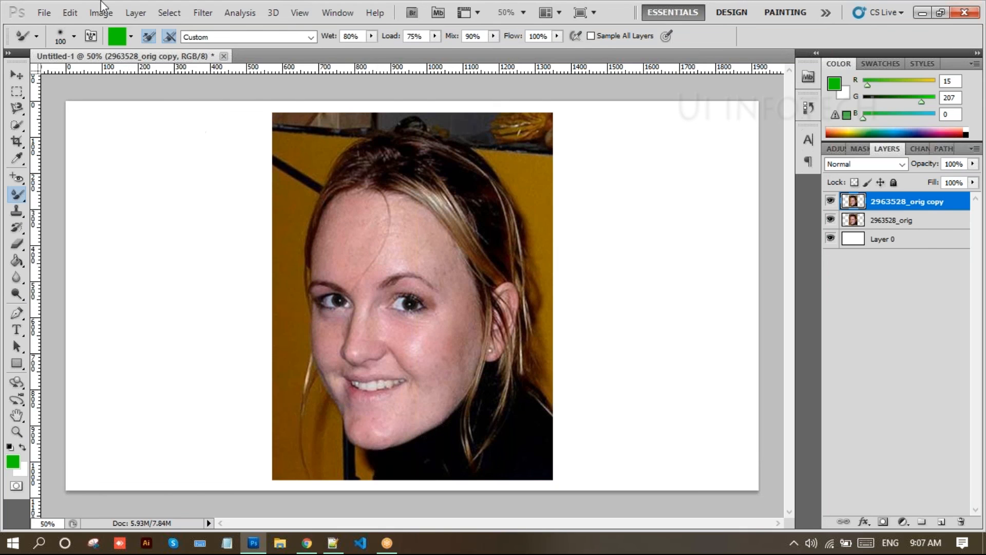
left_click(132, 38)
left_click(135, 72)
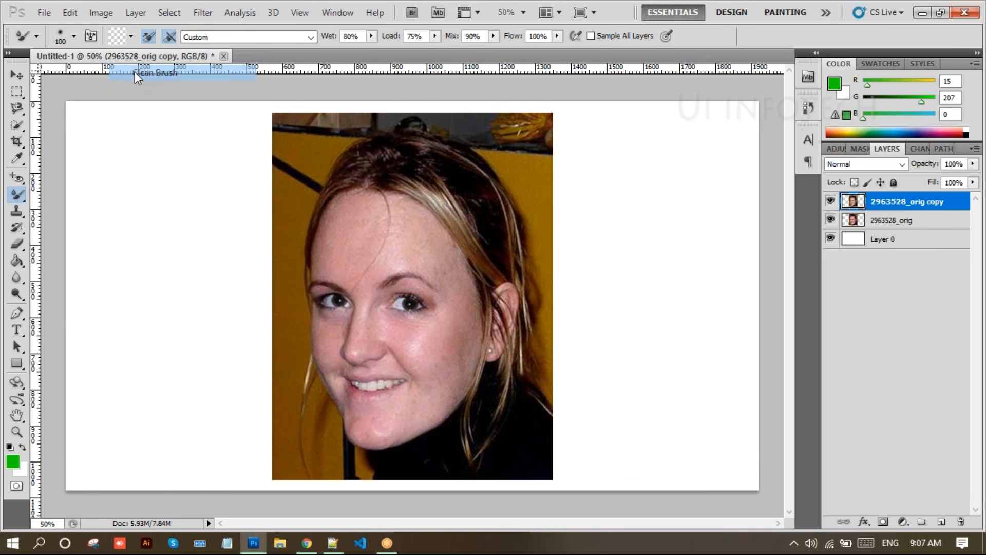
- Smooth the forehead skin with two Mixer Brush strokes, cleaning the brush between them
mouse_move(361, 248)
left_mouse_down()
mouse_move(363, 214)
mouse_move(328, 255)
mouse_move(351, 208)
mouse_move(336, 226)
mouse_move(351, 212)
left_mouse_up()
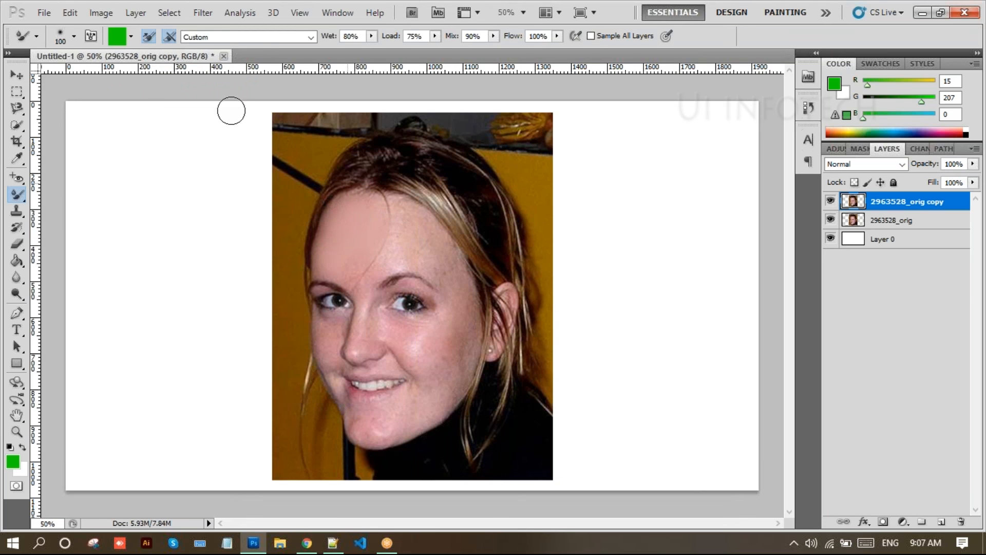
left_click(131, 36)
left_click(141, 72)
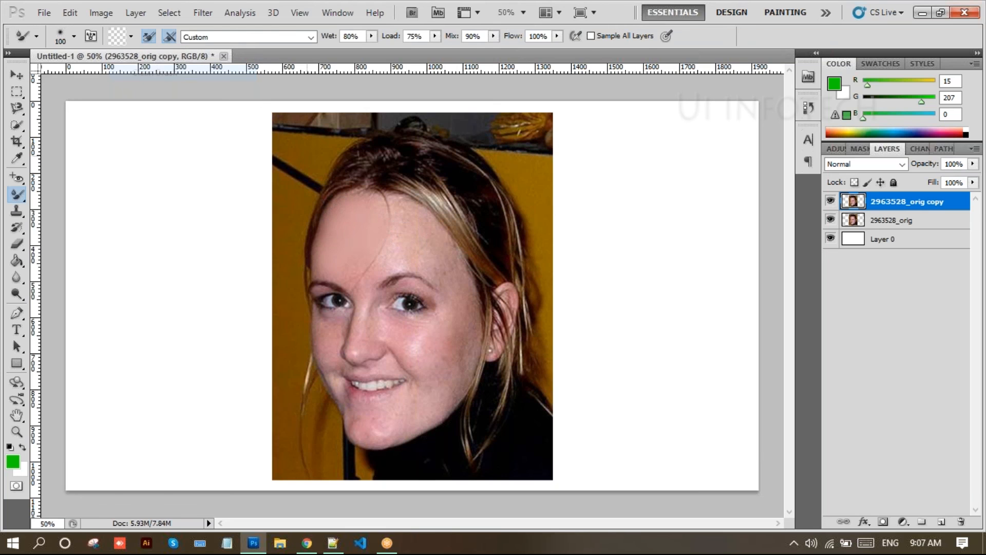
mouse_move(405, 249)
left_mouse_down()
mouse_move(407, 216)
mouse_move(454, 297)
mouse_move(445, 263)
mouse_move(456, 315)
mouse_move(434, 342)
mouse_move(382, 329)
mouse_move(446, 336)
mouse_move(436, 378)
mouse_move(459, 340)
mouse_move(459, 366)
mouse_move(463, 308)
mouse_move(468, 334)
mouse_move(422, 395)
mouse_move(361, 421)
mouse_move(399, 423)
mouse_move(452, 391)
mouse_move(450, 376)
mouse_move(389, 417)
mouse_move(377, 414)
mouse_move(407, 419)
mouse_move(438, 380)
mouse_move(440, 358)
left_mouse_up()
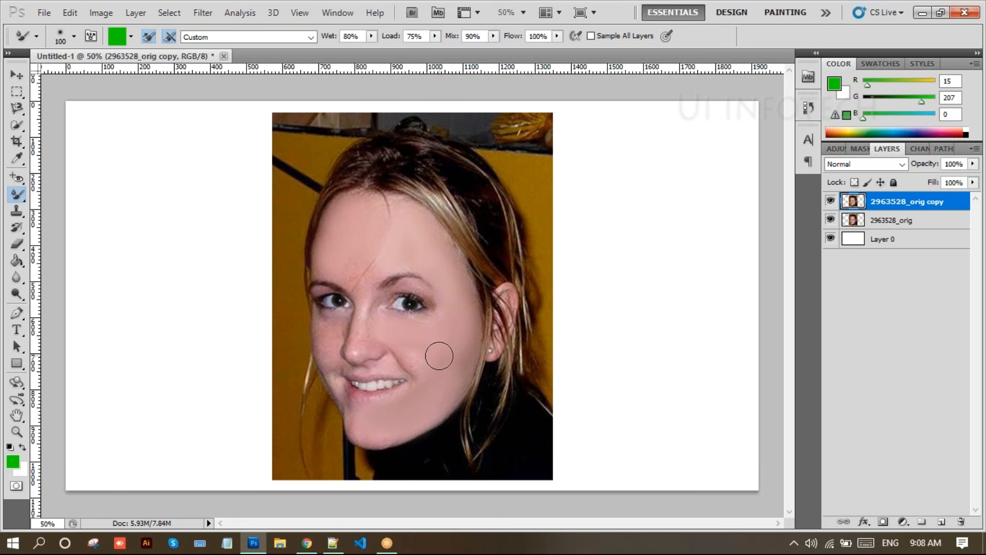
- Reduce the brush to 90 and smooth the freckled left cheek and the skin beside the nose
key("bracketleft")
left_click(131, 36)
left_click(142, 75)
mouse_move(324, 343)
left_mouse_down()
mouse_move(333, 339)
mouse_move(323, 330)
mouse_move(343, 331)
mouse_move(330, 338)
mouse_move(324, 381)
mouse_move(330, 370)
mouse_move(340, 396)
mouse_move(366, 413)
left_mouse_up()
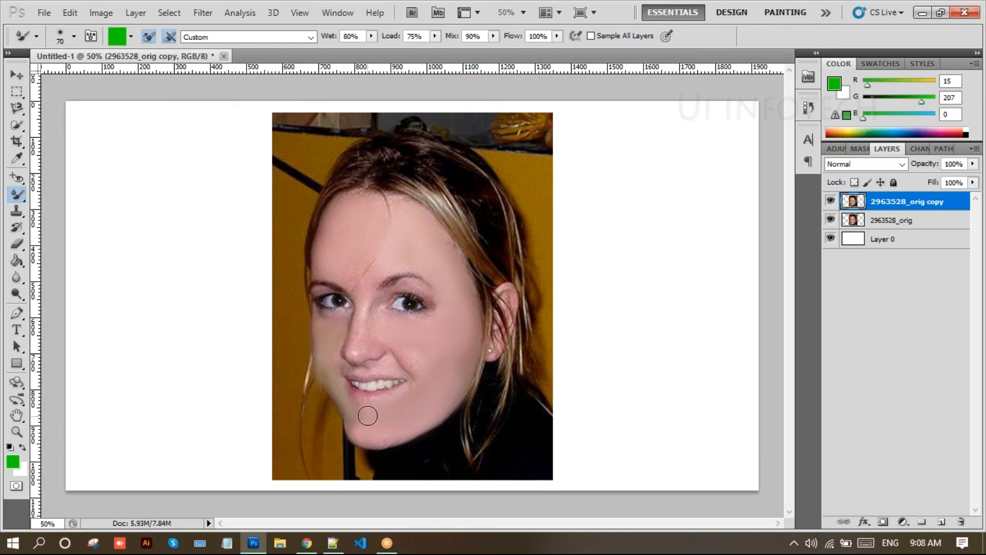
left_click_drag(389, 350, 377, 344)
left_click(132, 36)
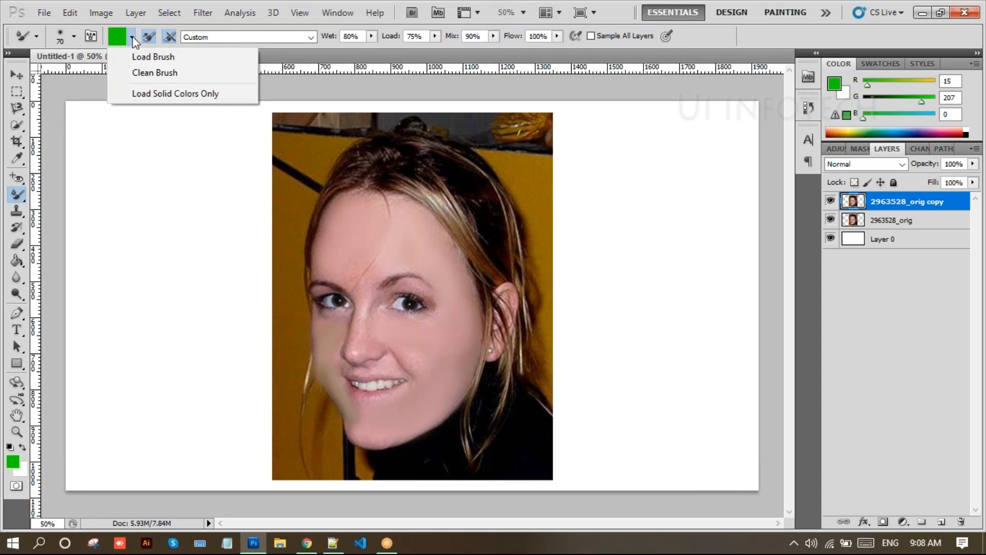
- Blend along the nose, then smear greenish paint across the cheek, mouth, chin, eye and forehead
left_click(140, 75)
mouse_move(356, 314)
left_mouse_down()
mouse_move(362, 342)
mouse_move(378, 340)
mouse_move(368, 341)
mouse_move(418, 374)
mouse_move(392, 321)
mouse_move(416, 370)
mouse_move(431, 360)
left_mouse_up()
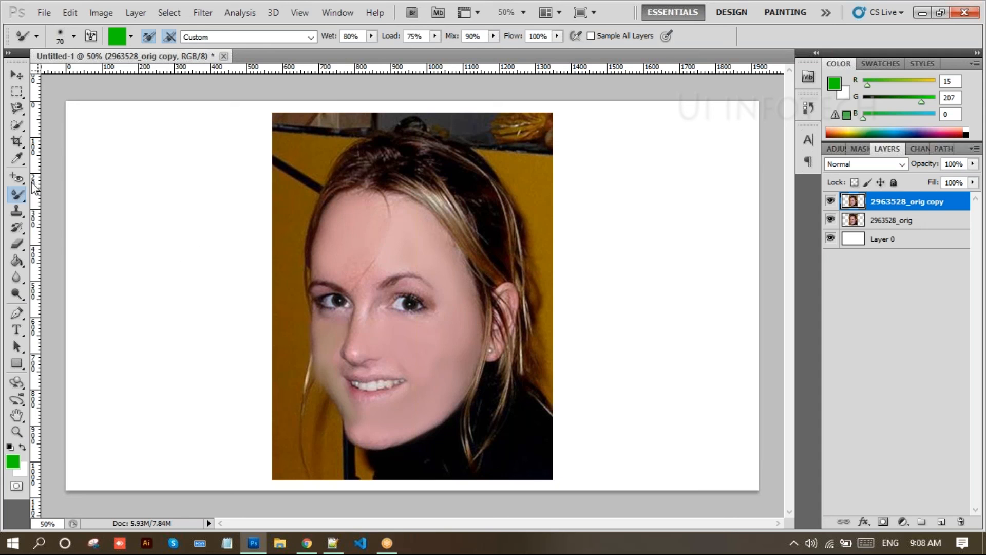
left_click_drag(20, 192, 98, 234)
left_click_drag(495, 422, 428, 295)
mouse_move(444, 359)
left_mouse_down()
mouse_move(445, 311)
mouse_move(405, 477)
mouse_move(378, 340)
mouse_move(402, 471)
mouse_move(347, 399)
mouse_move(395, 276)
mouse_move(392, 385)
mouse_move(427, 292)
mouse_move(374, 367)
mouse_move(421, 216)
mouse_move(353, 408)
mouse_move(452, 340)
mouse_move(455, 214)
mouse_move(441, 314)
mouse_move(514, 283)
mouse_move(504, 355)
left_mouse_up()
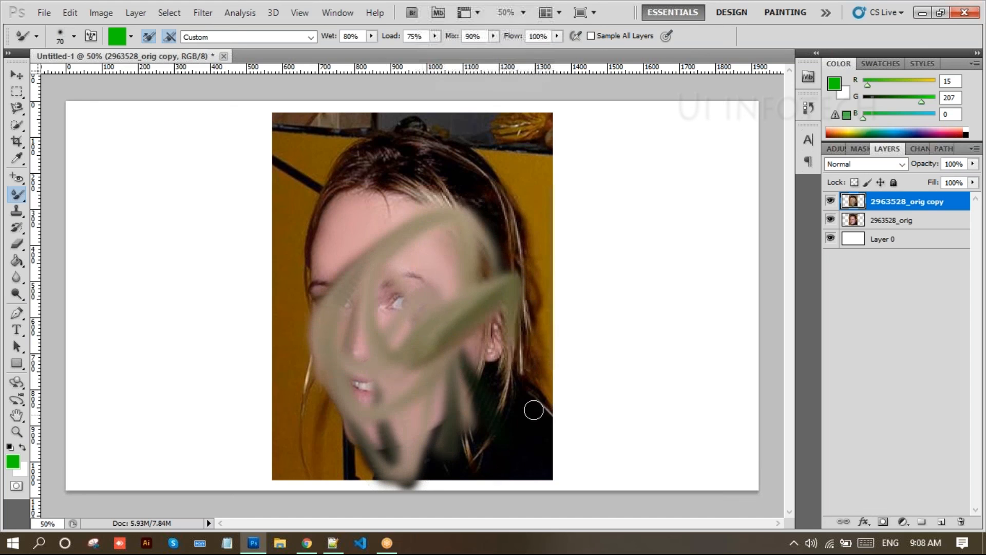
left_click_drag(535, 414, 450, 284)
mouse_move(499, 366)
left_mouse_down()
mouse_move(402, 200)
mouse_move(490, 304)
mouse_move(493, 374)
mouse_move(369, 298)
mouse_move(389, 253)
mouse_move(452, 280)
mouse_move(449, 304)
left_mouse_up()
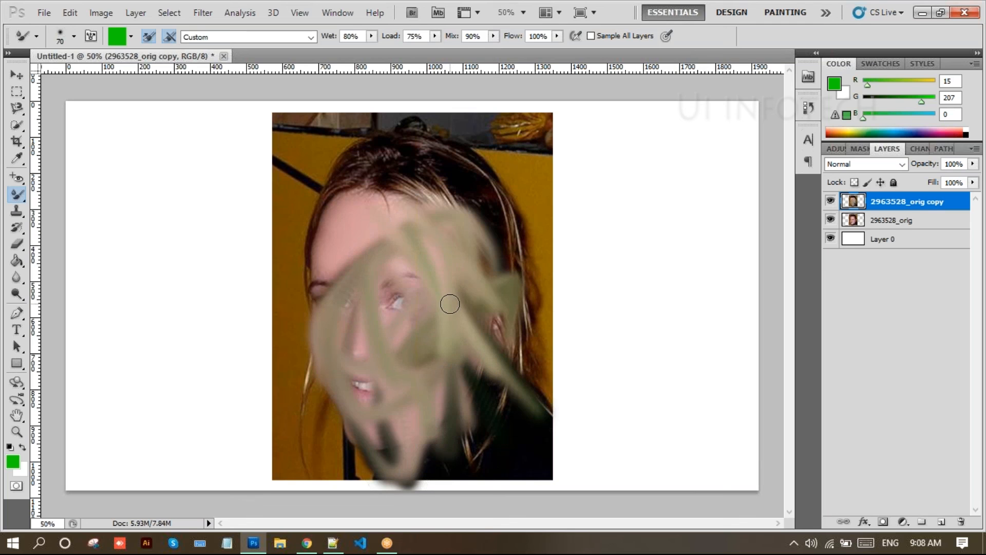